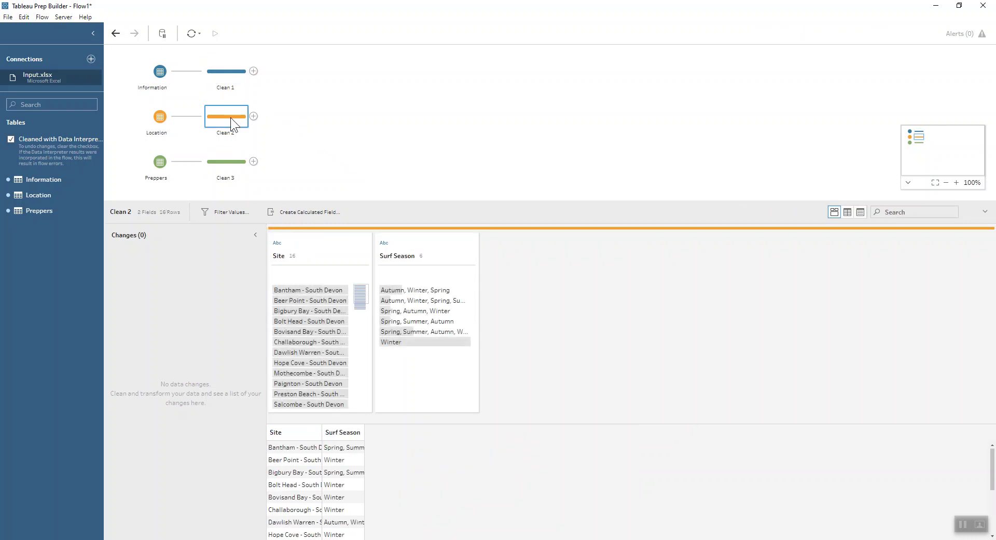
Step: Review the field values in the Preppers, Information and Location clean steps
click(216, 161)
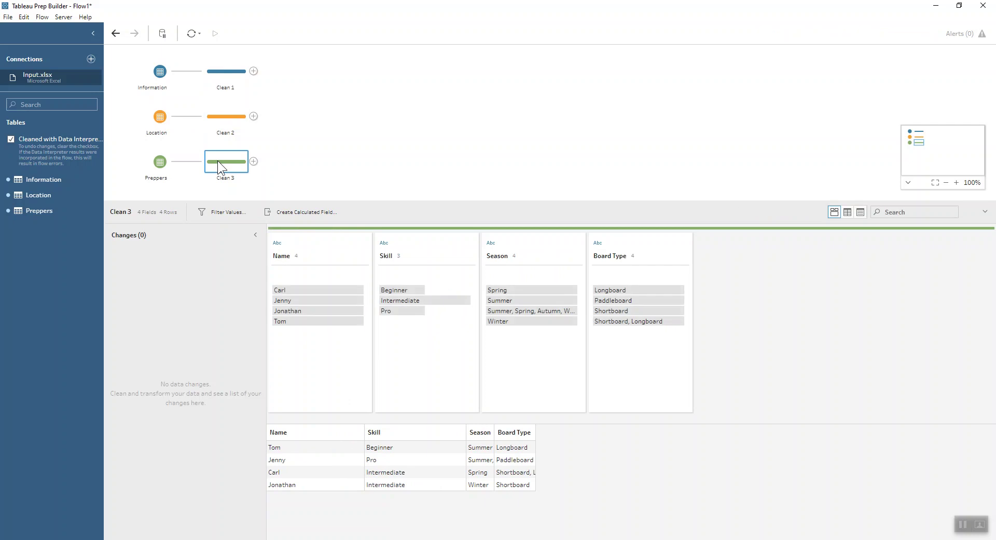
click(56, 149)
click(232, 70)
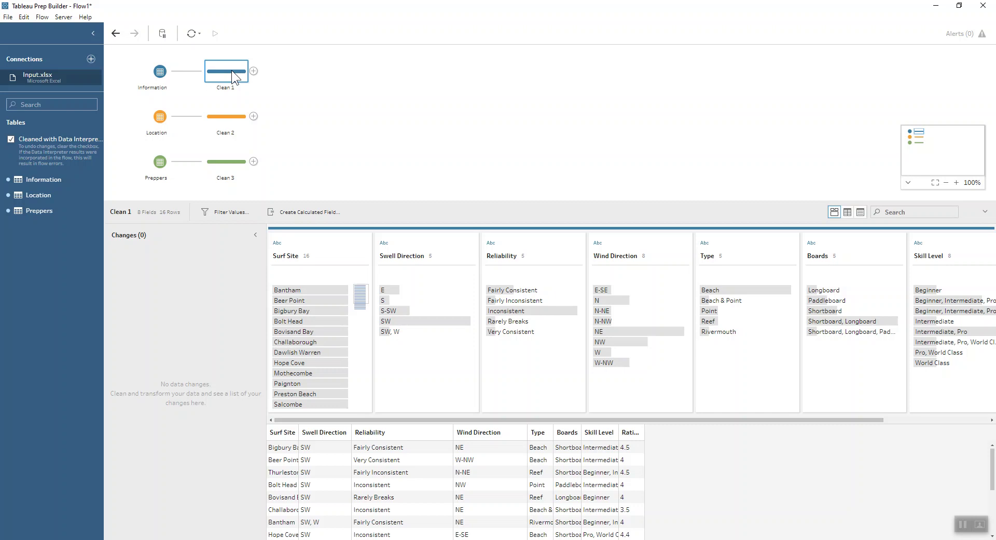
click(238, 113)
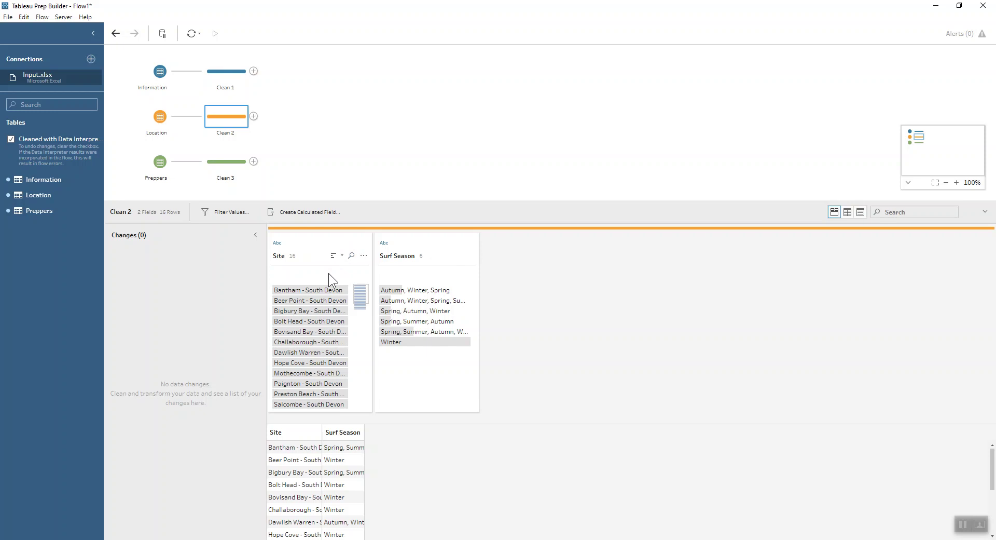
click(368, 255)
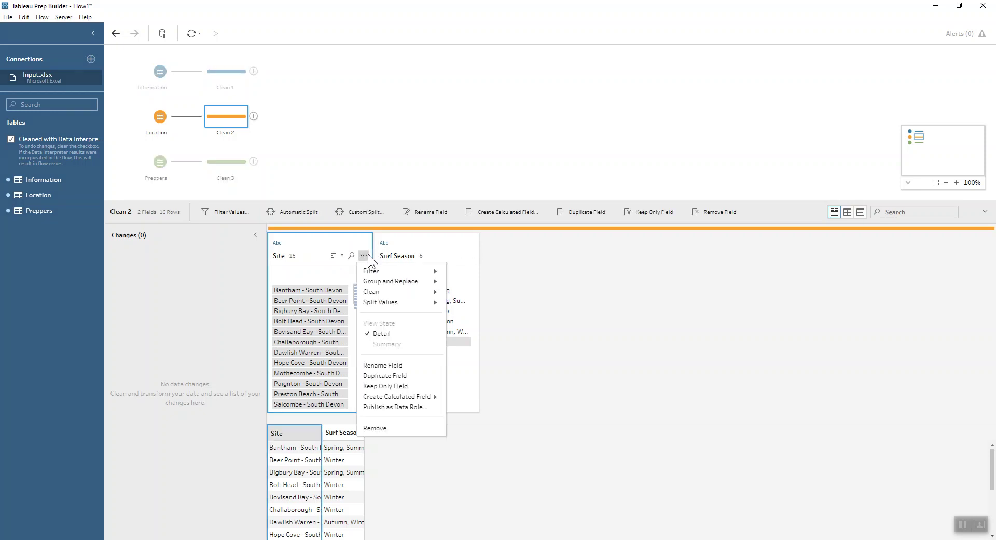
mouse_move(445, 303)
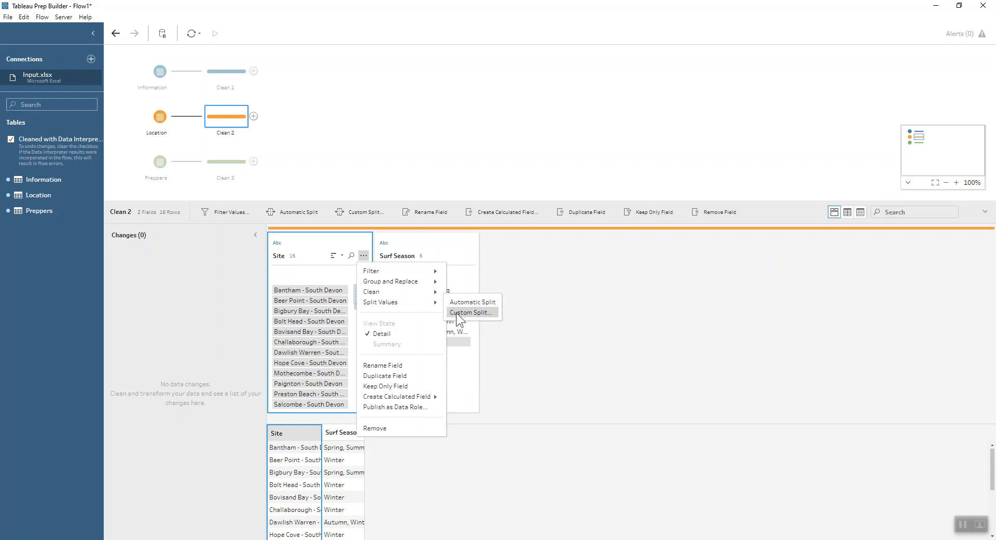
click(457, 302)
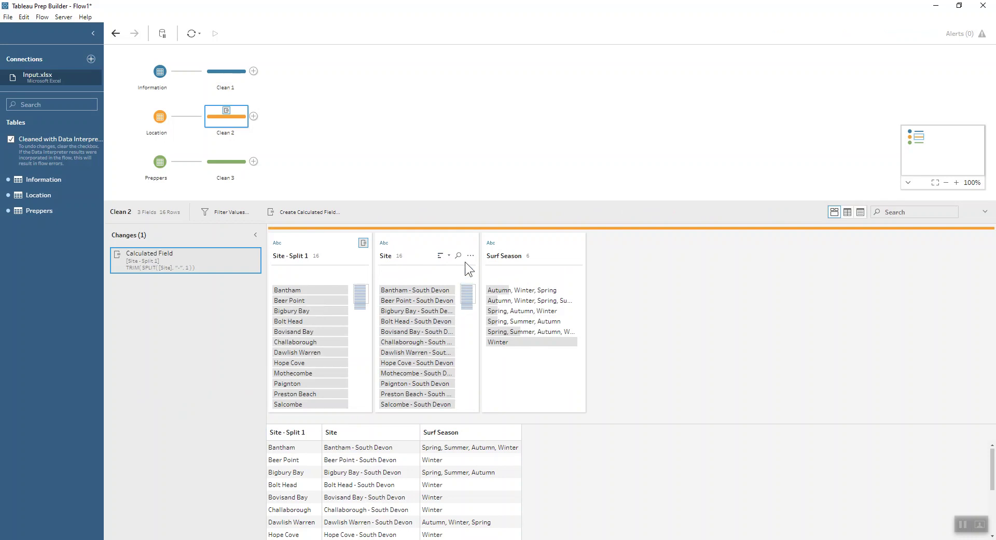
click(254, 254)
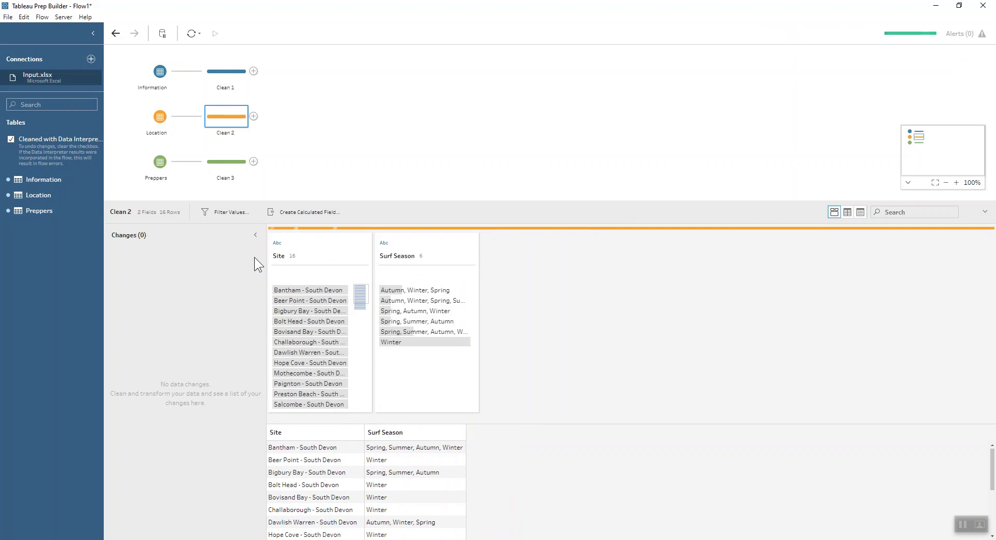
Step: Split the Site field in Clean 2 automatically and remove the original Site field
click(361, 260)
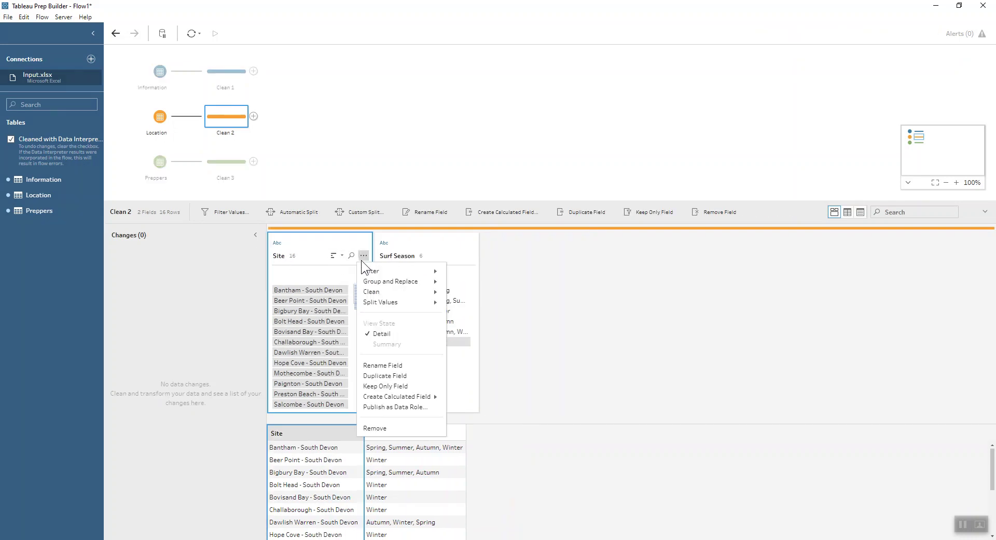
mouse_move(415, 301)
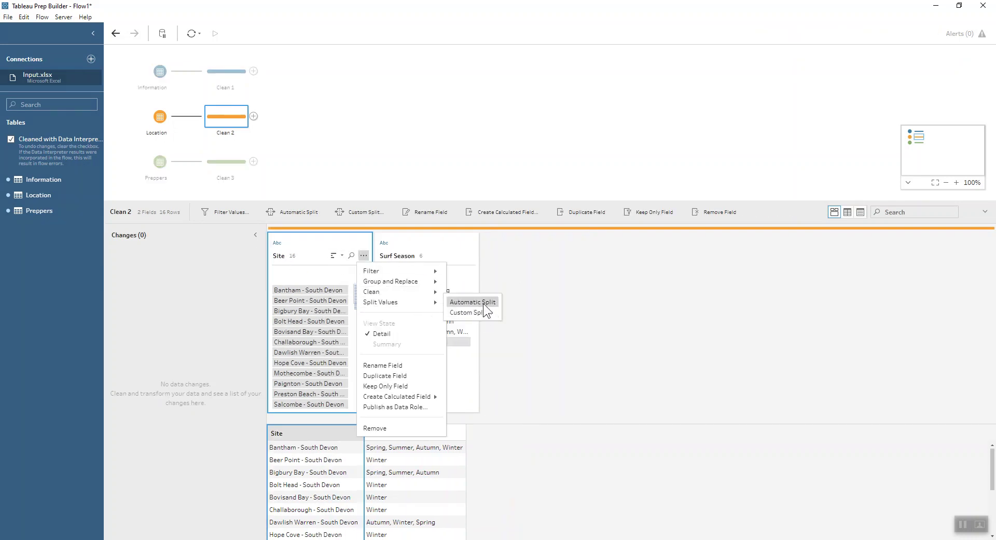
click(484, 302)
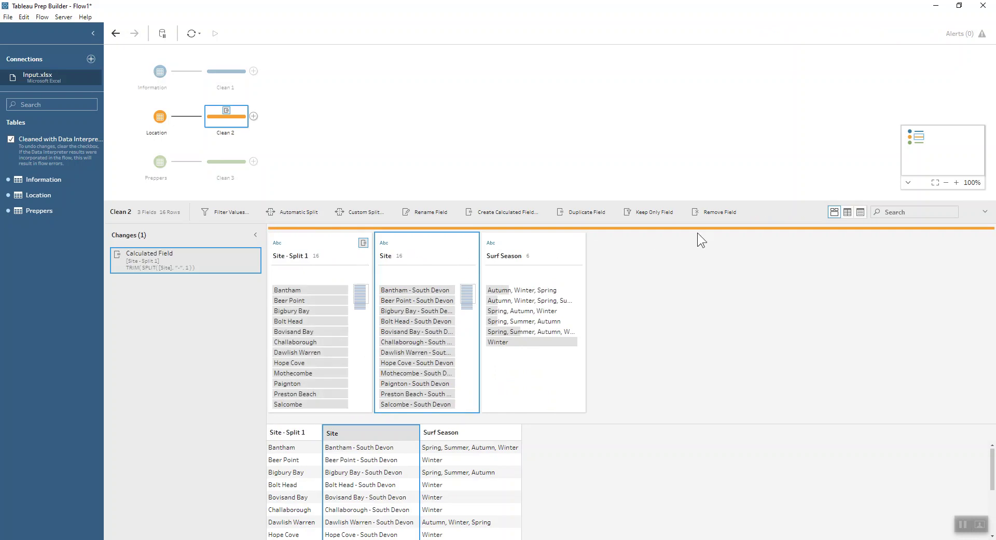
click(707, 212)
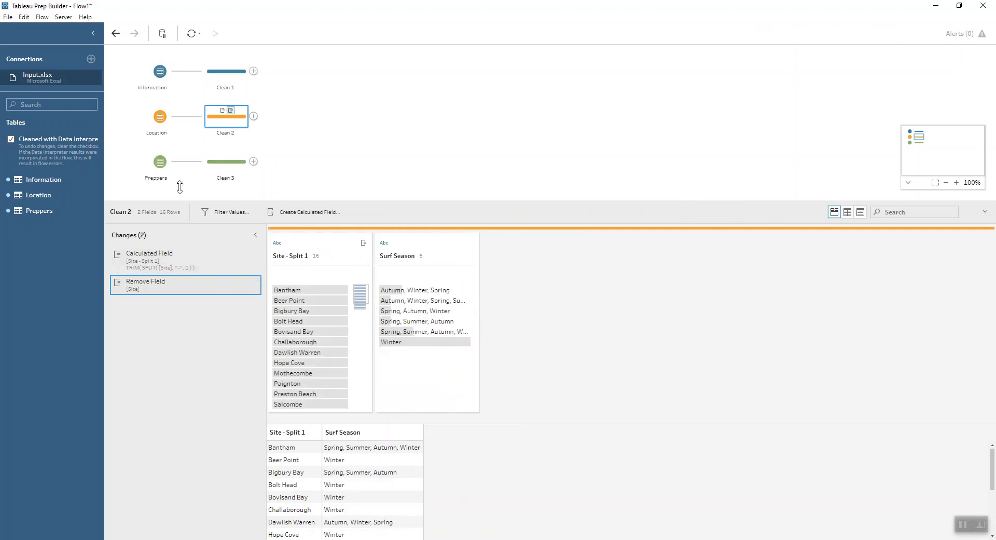
Step: Join Clean 2 to Clean 1 with the join clause Surf Site = Site - Split 1
drag(210, 120, 256, 72)
click(199, 275)
click(281, 301)
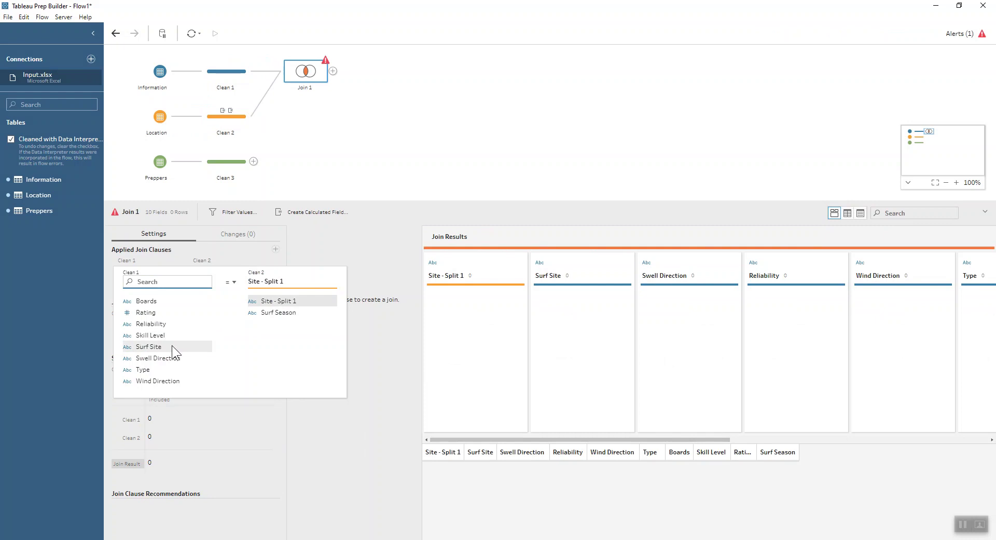
click(192, 349)
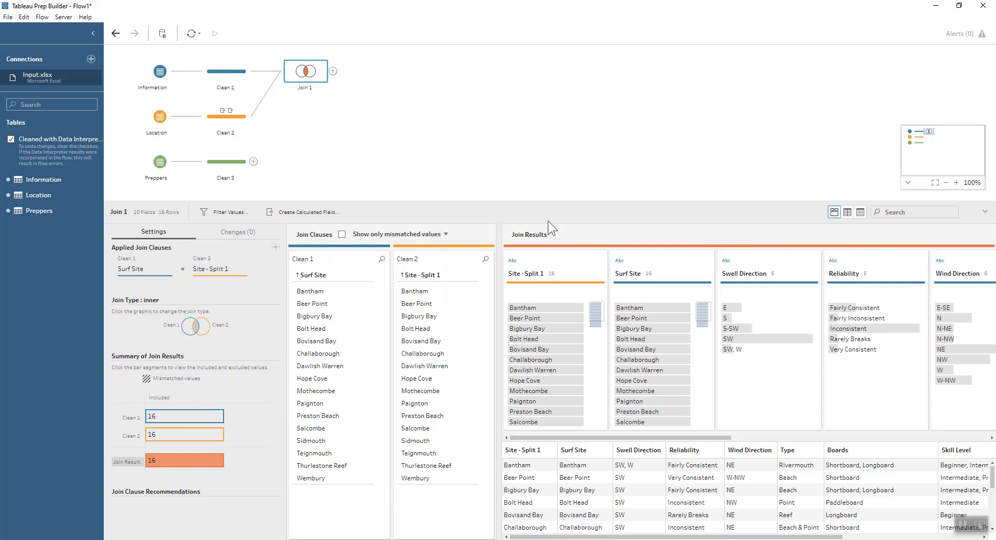
Step: Remove the duplicate Site - Split 1 field from the join results and add a clean step after Join 1
click(571, 263)
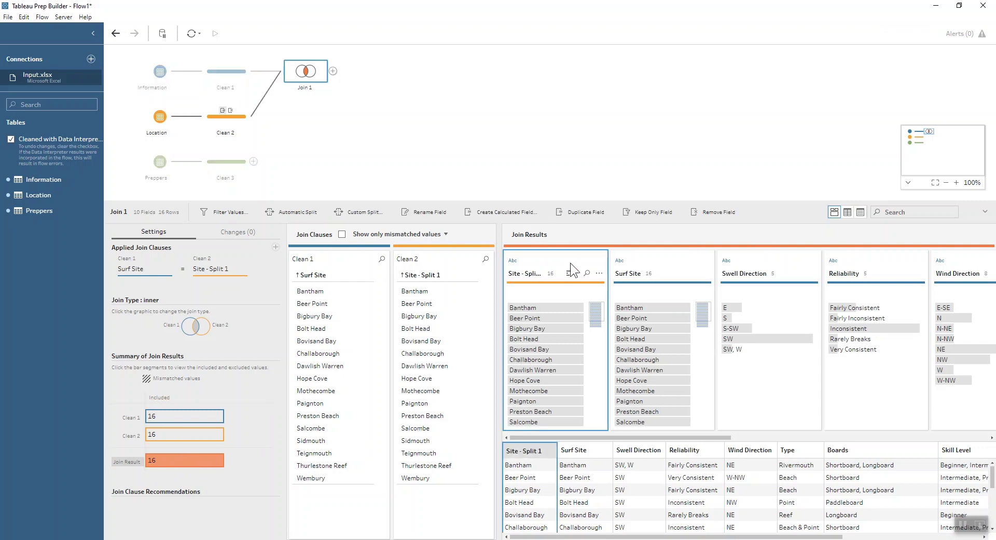
click(696, 209)
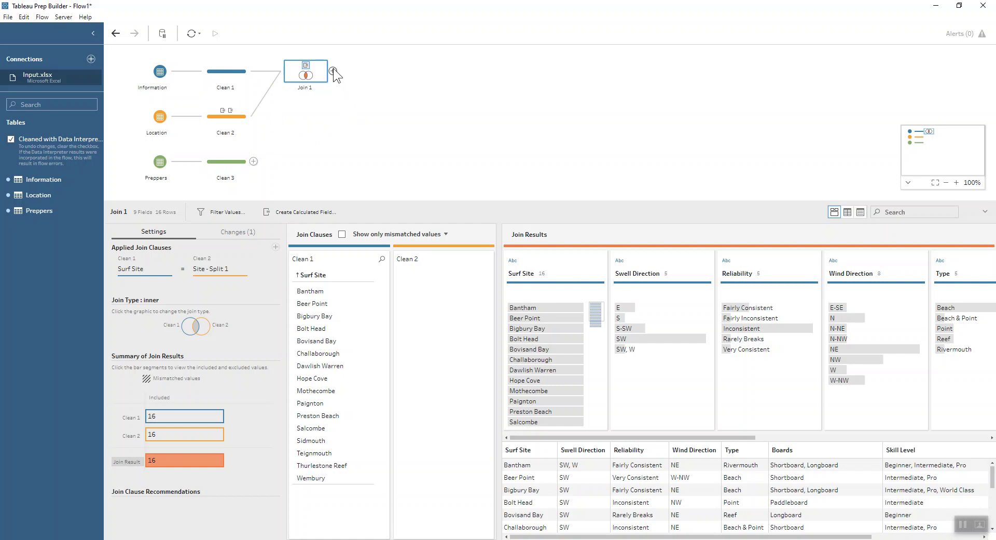
click(334, 70)
click(352, 96)
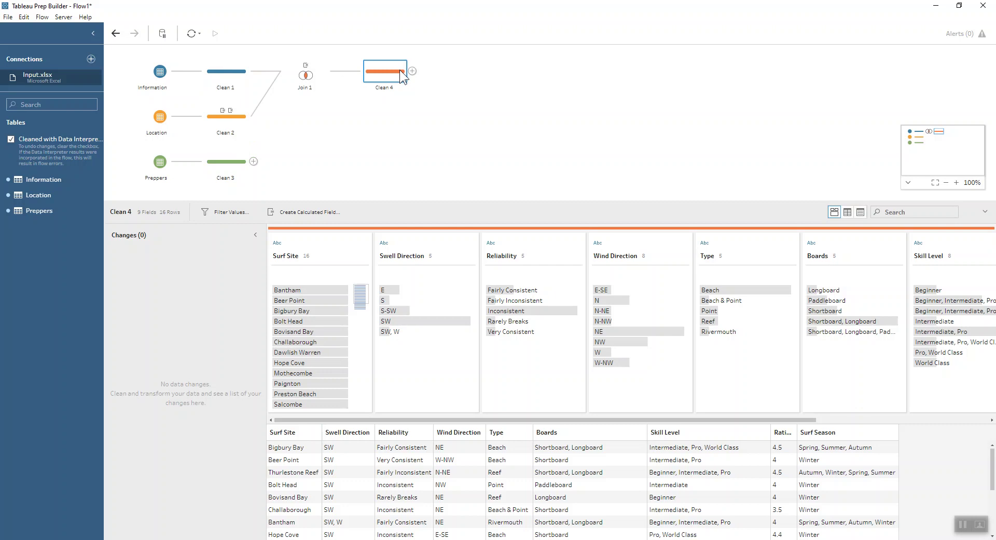
Step: Apply a custom split to the Season field in Clean 3, using a comma separator and splitting off all fields
click(240, 162)
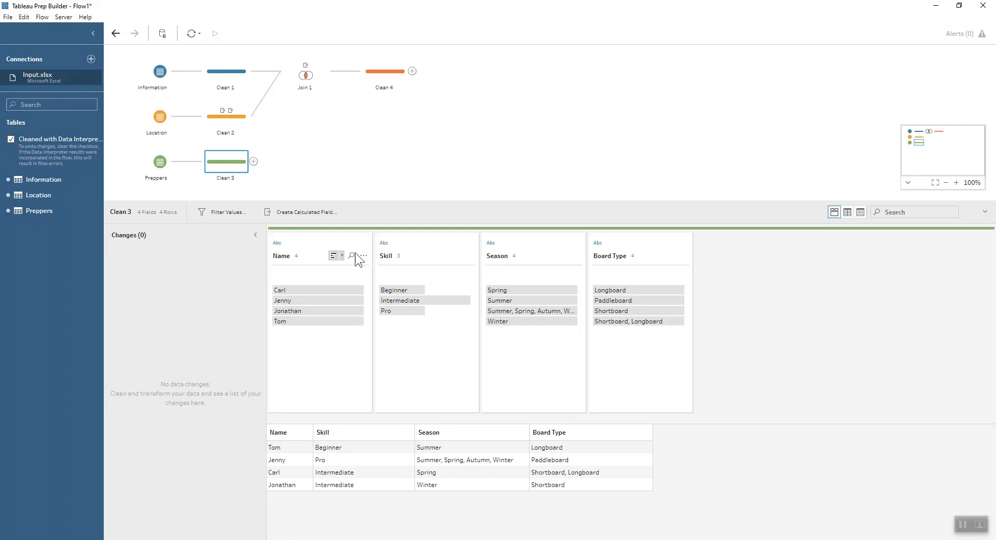
click(578, 256)
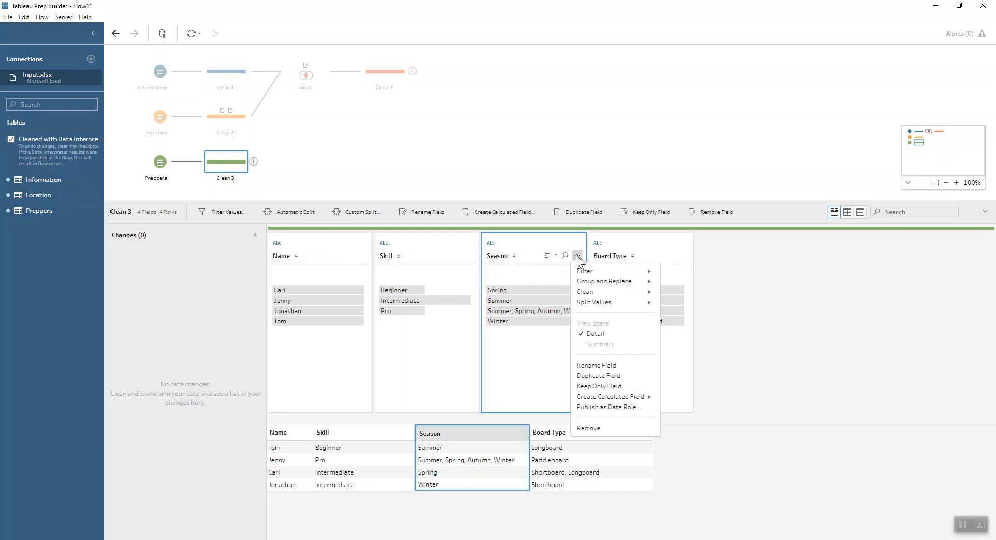
key(Escape)
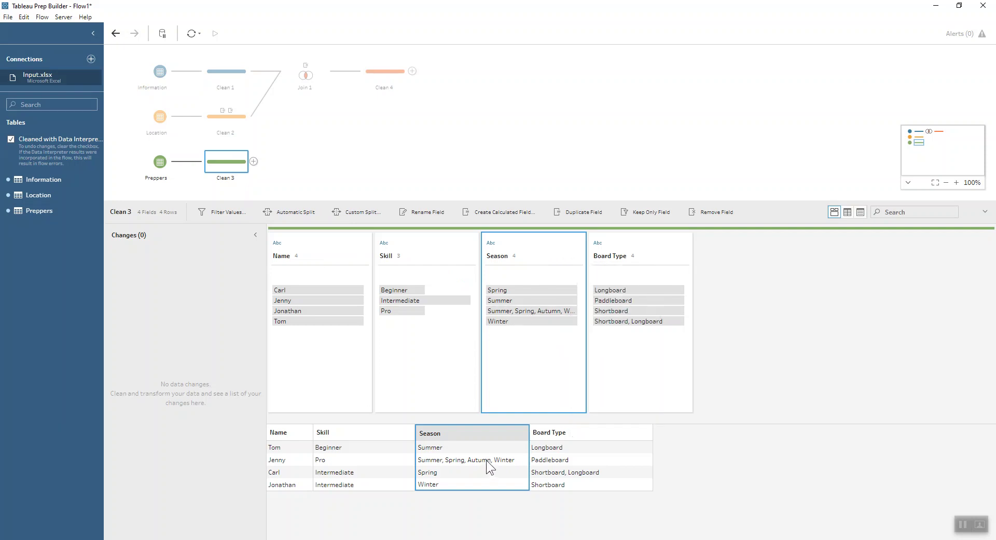
click(578, 255)
mouse_move(624, 303)
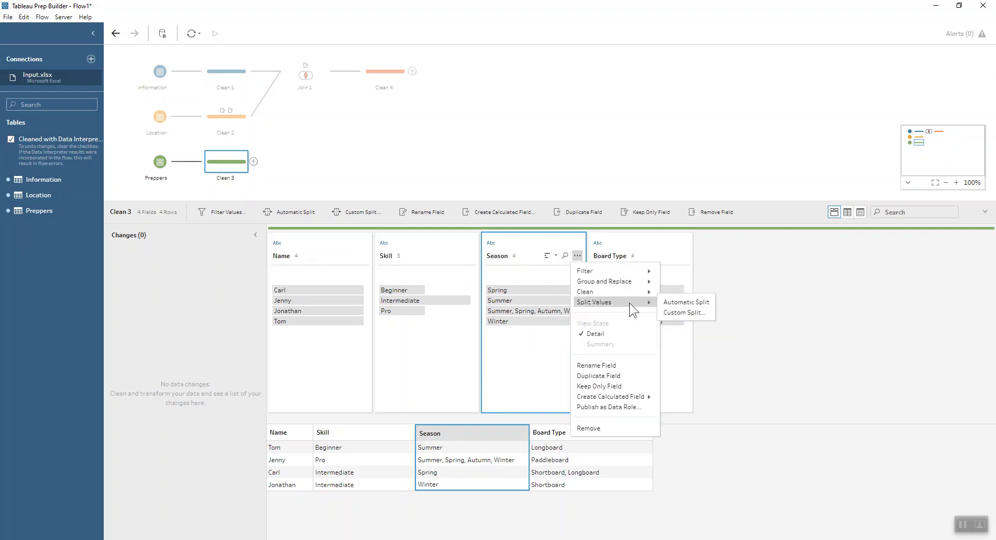
click(665, 311)
text(,)
click(506, 295)
click(480, 335)
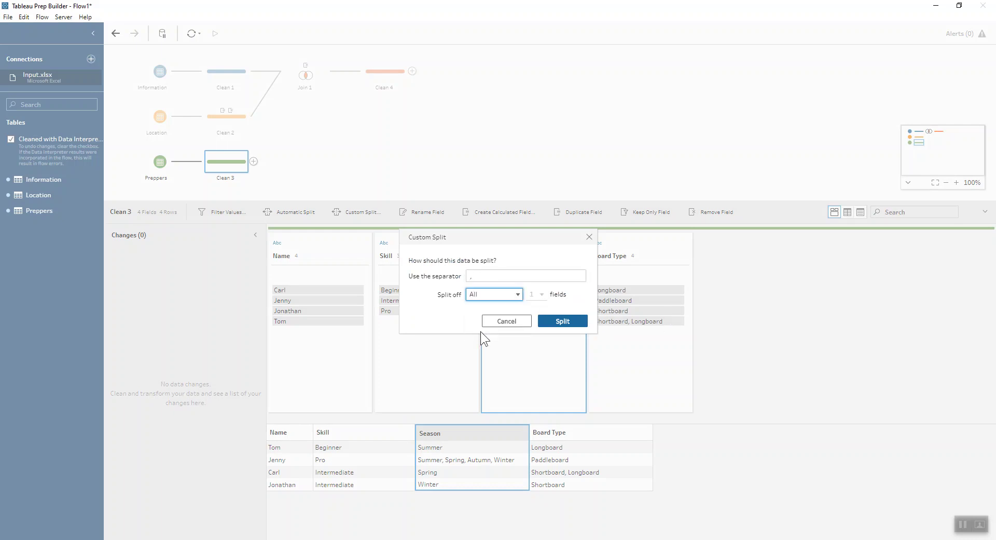
click(563, 320)
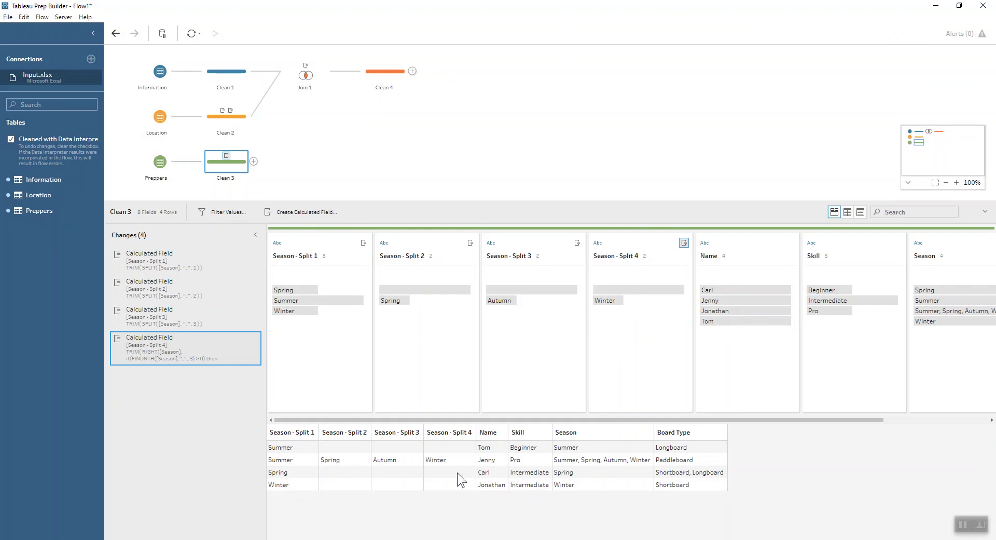
Step: Add a pivot step after Clean 3 and pivot columns to rows with a wildcard search for "Split"
click(254, 161)
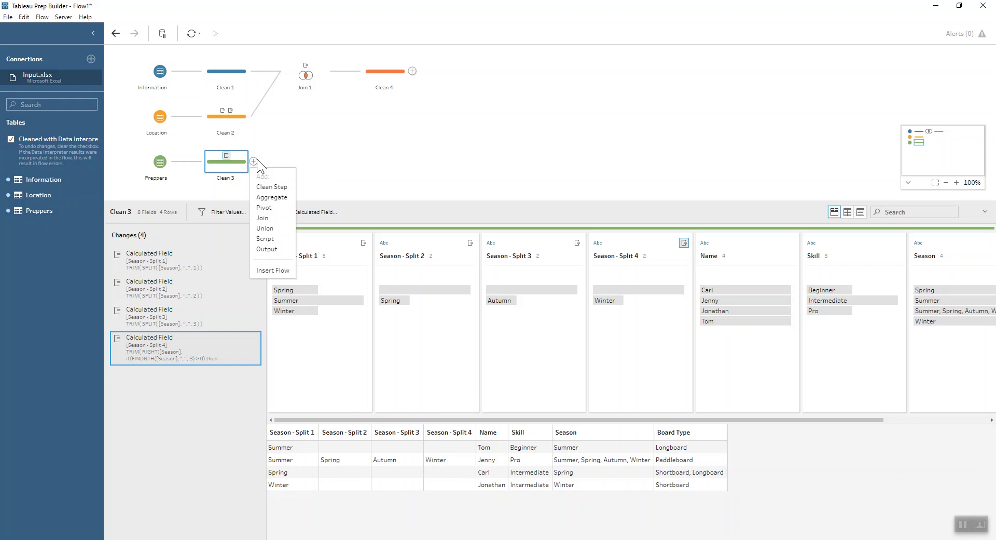
click(270, 209)
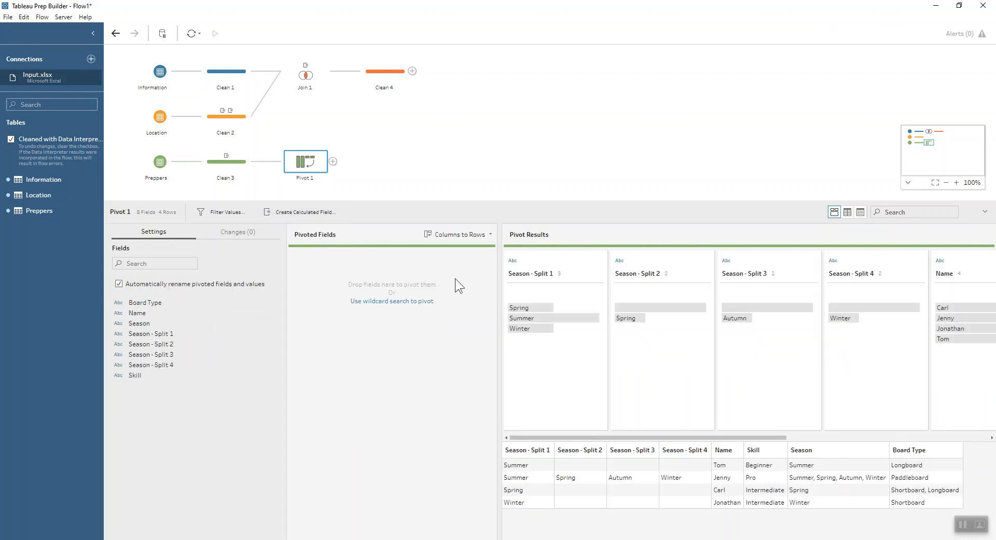
click(405, 301)
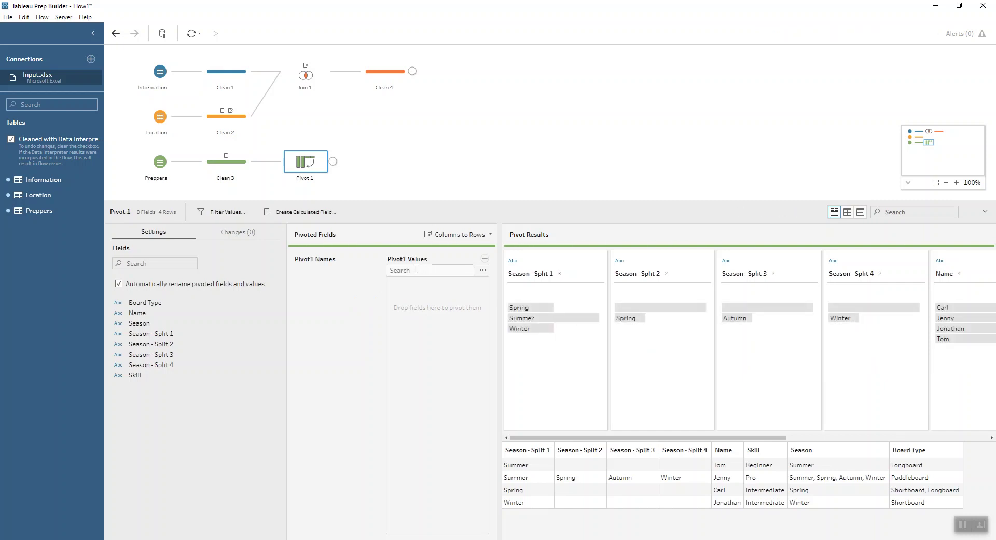
click(415, 268)
text(Split)
key(Return)
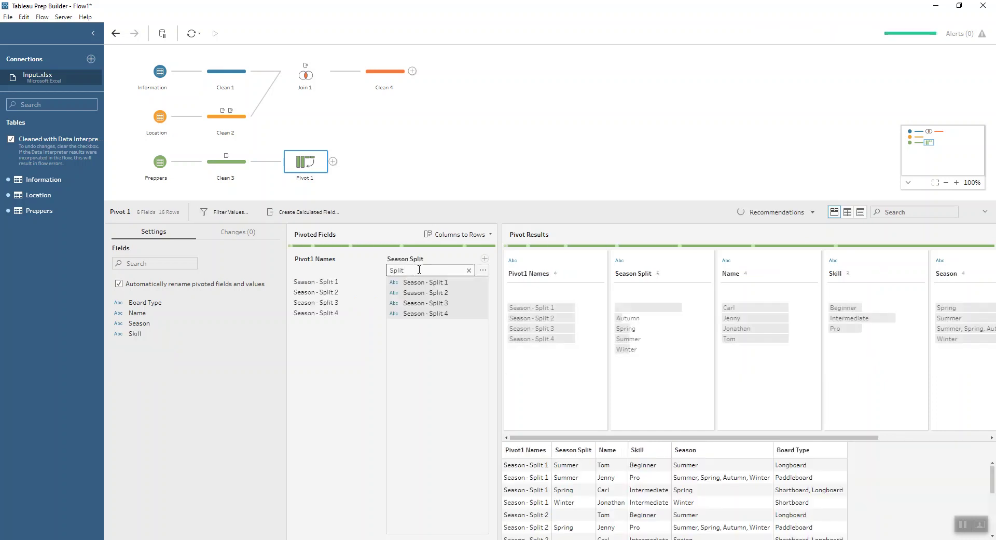
Step: Exclude the blank Season Split values from the pivot results and remove the Pivot1 Names and Season fields
click(636, 309)
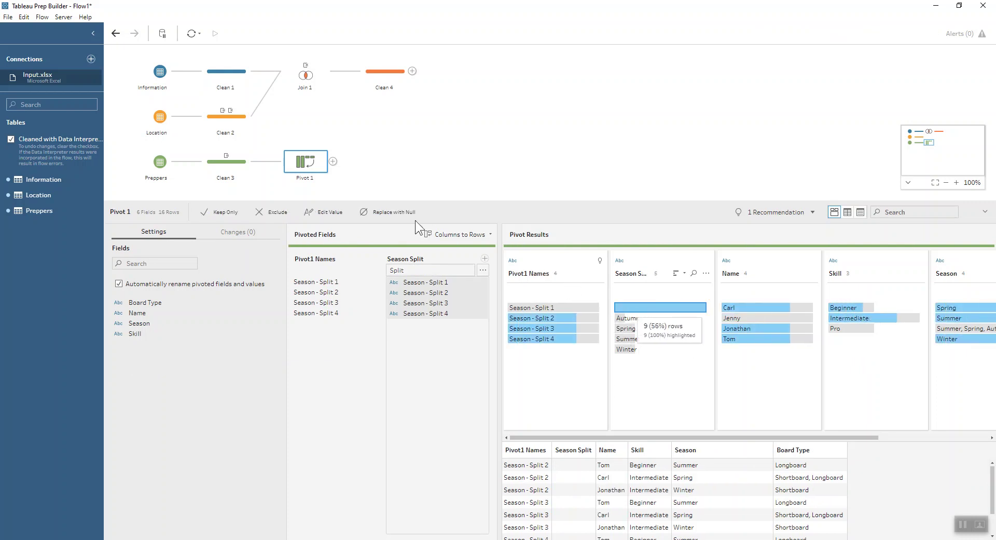
click(274, 211)
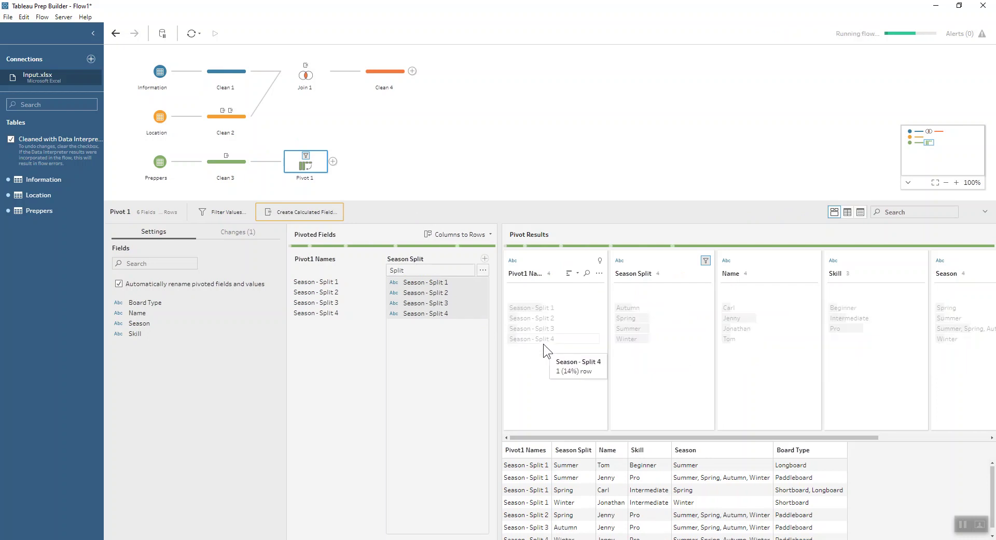
click(547, 265)
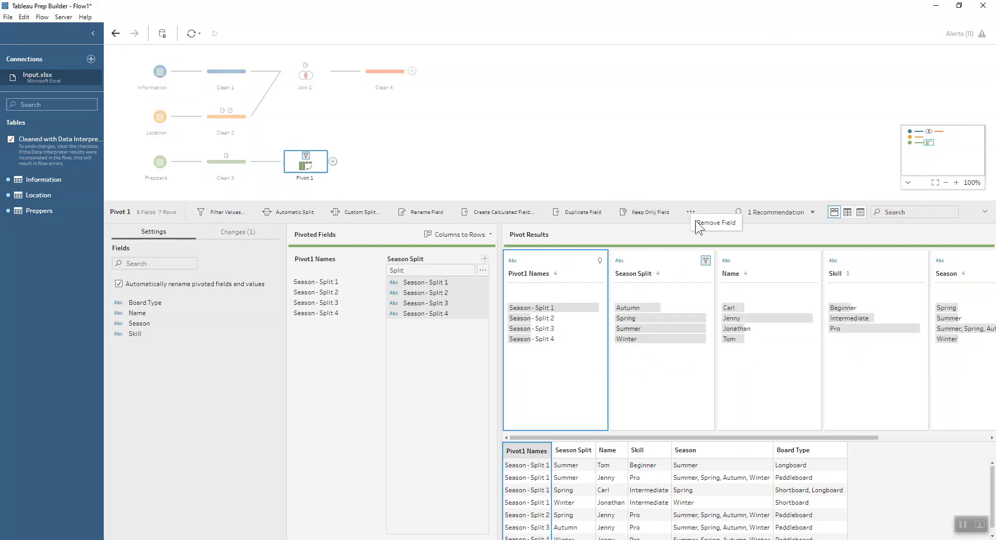
click(715, 224)
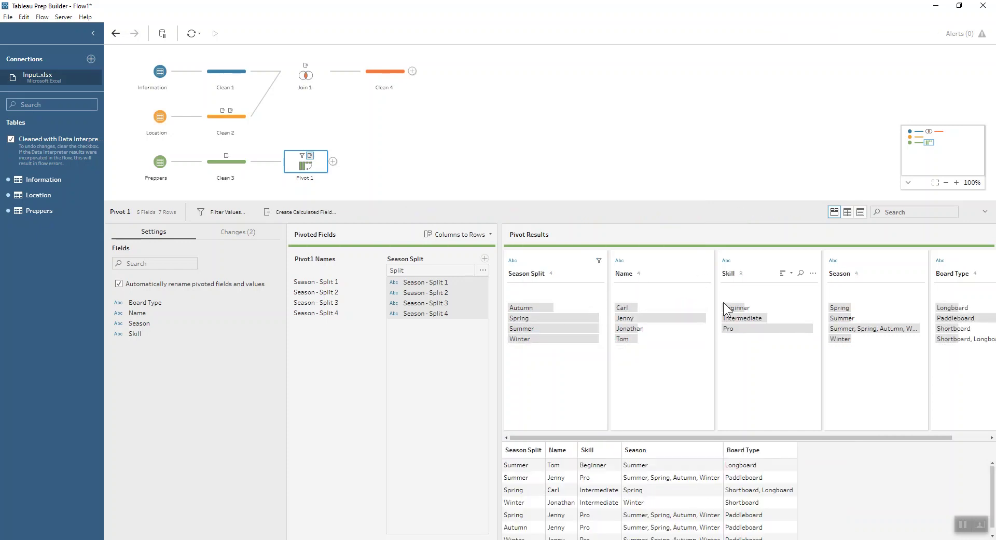
click(846, 269)
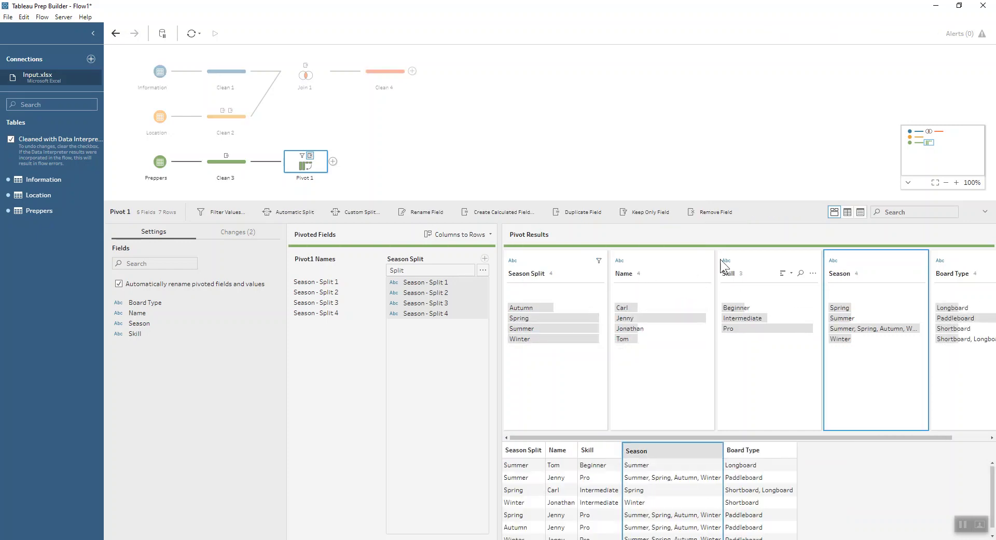
click(720, 219)
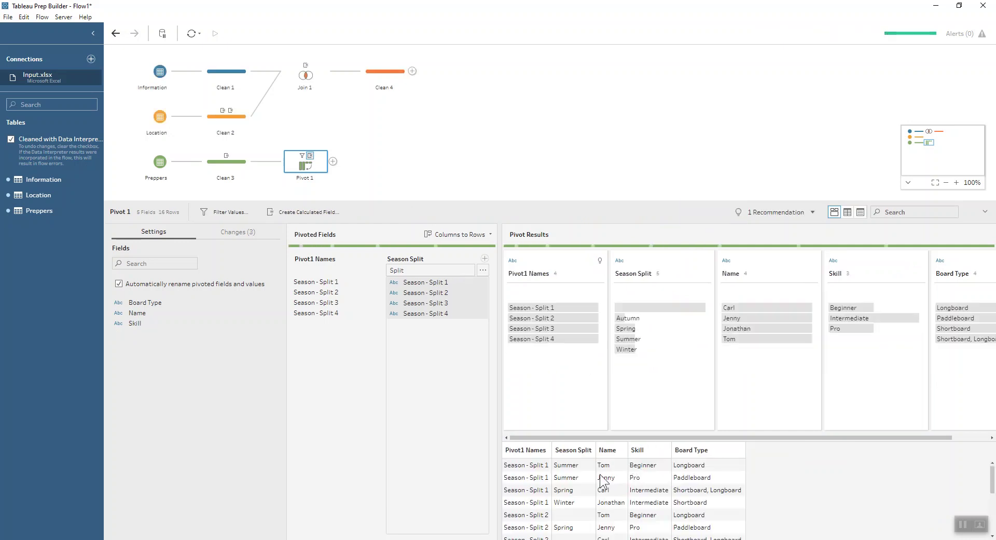
Step: Add a clean step after Pivot 1
click(332, 162)
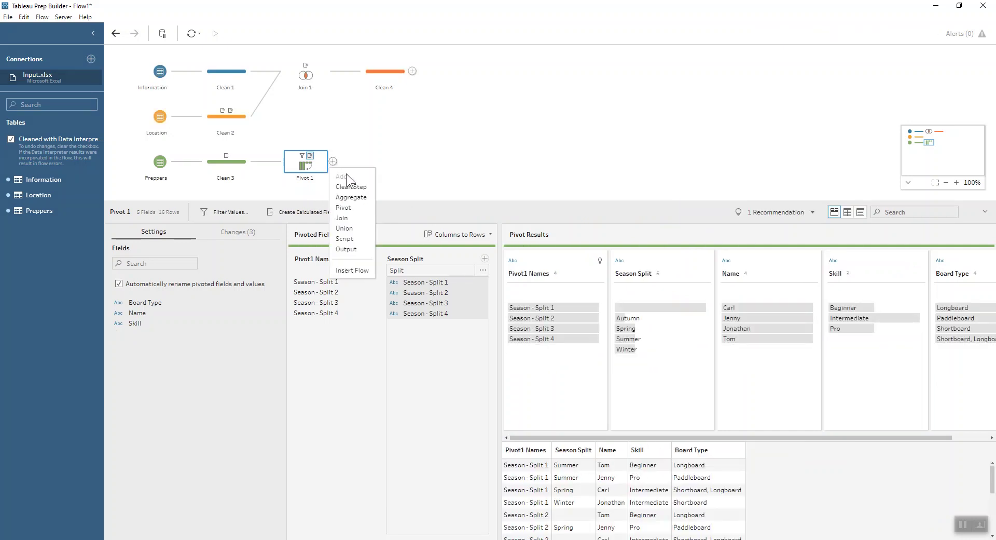
click(354, 185)
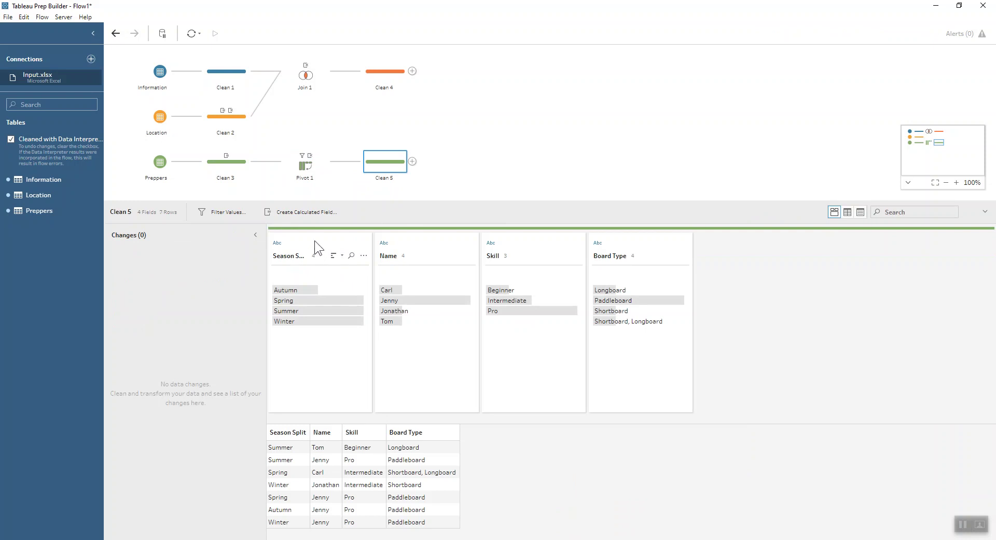
mouse_move(303, 290)
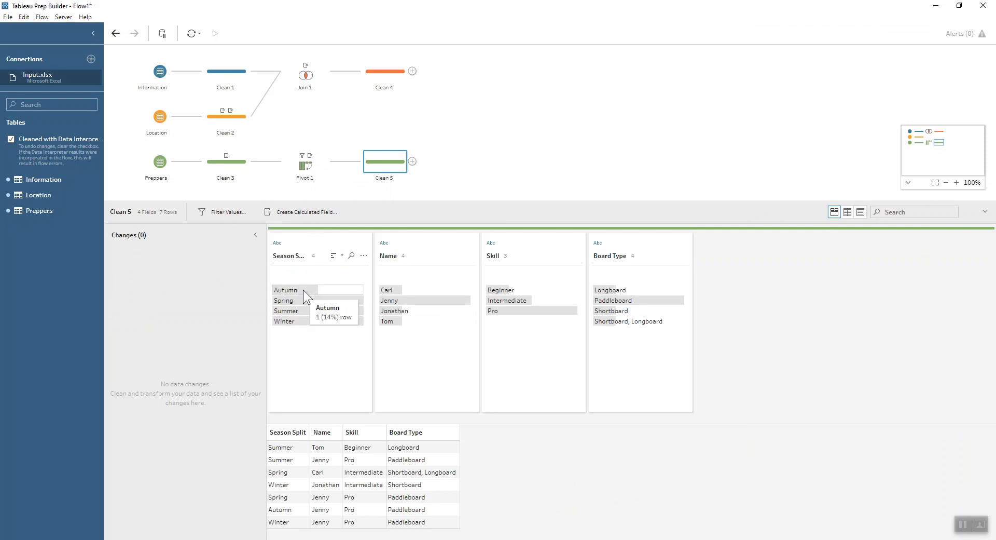
Step: Apply a custom split to the Board Type field in Clean 5, using a comma separator and splitting off all fields
mouse_move(303, 322)
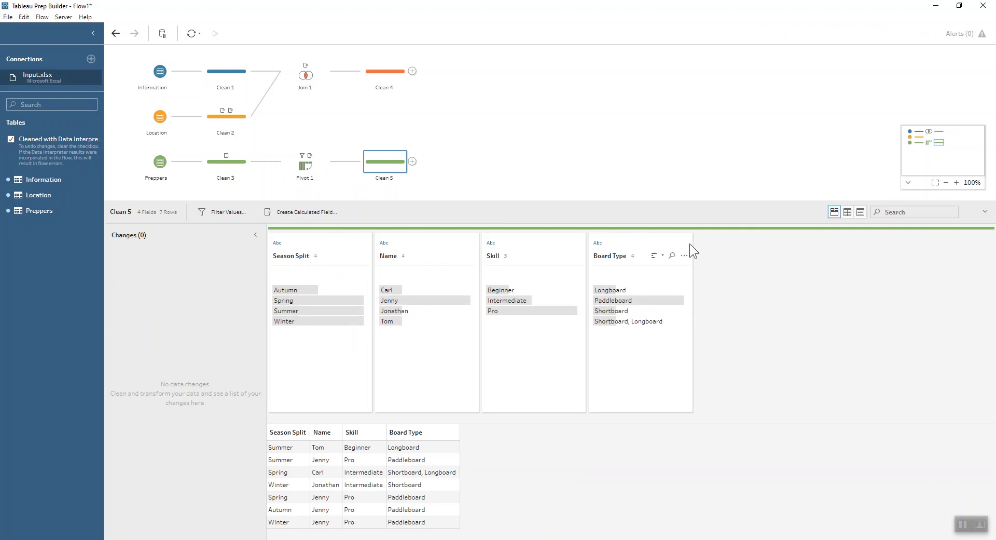
click(684, 255)
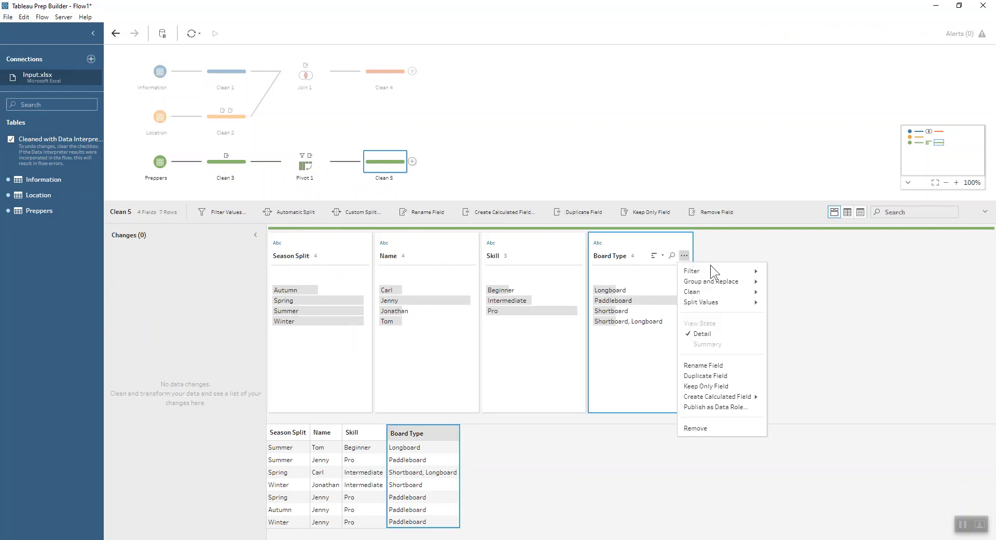
mouse_move(756, 303)
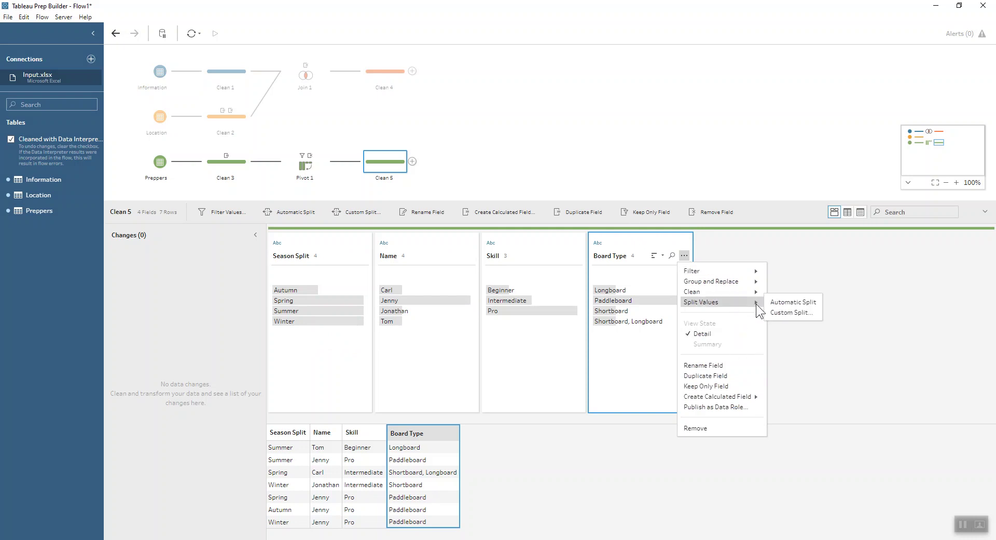
click(784, 313)
text(,)
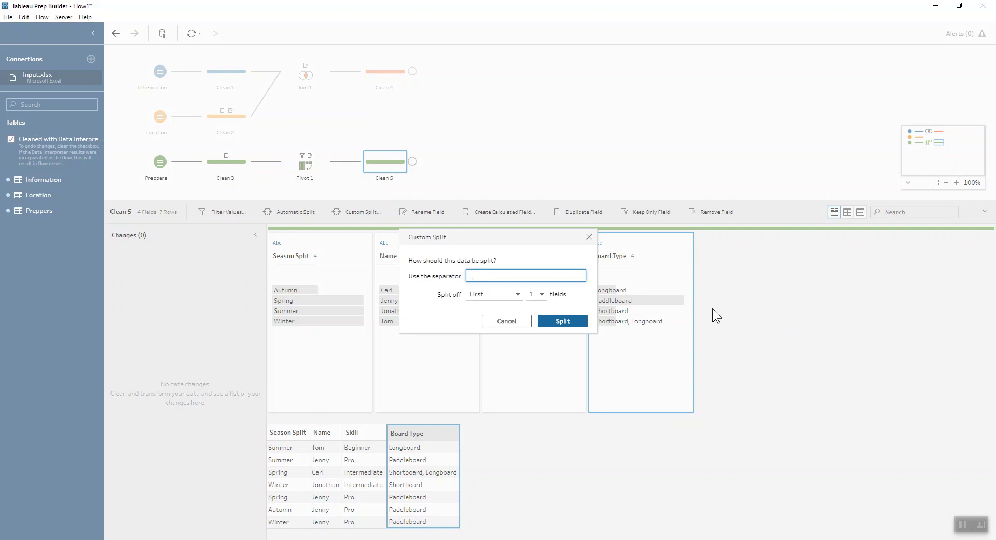
click(490, 299)
click(490, 318)
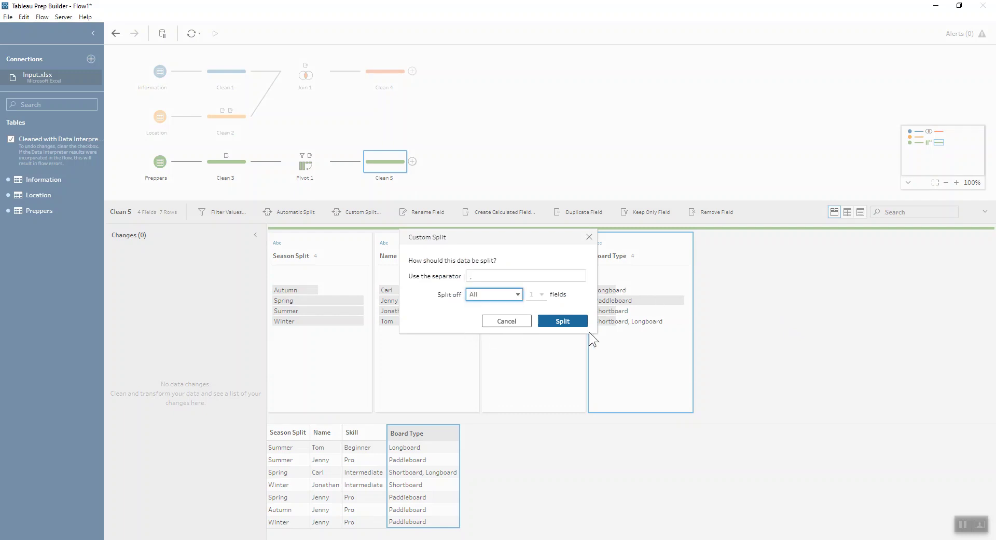
click(572, 323)
Step: Add a pivot step after Clean 5 and open a wildcard search for its pivoted fields
click(413, 161)
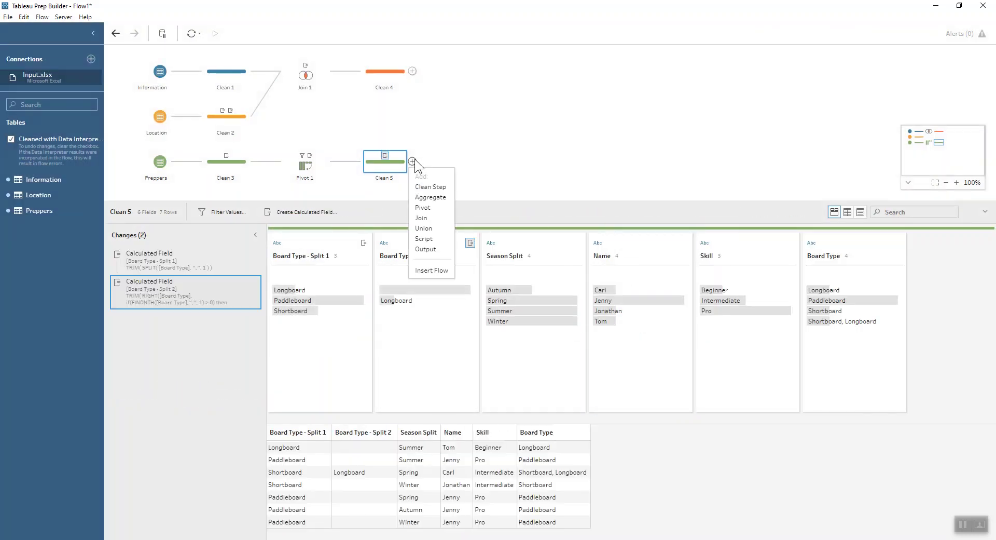
click(432, 205)
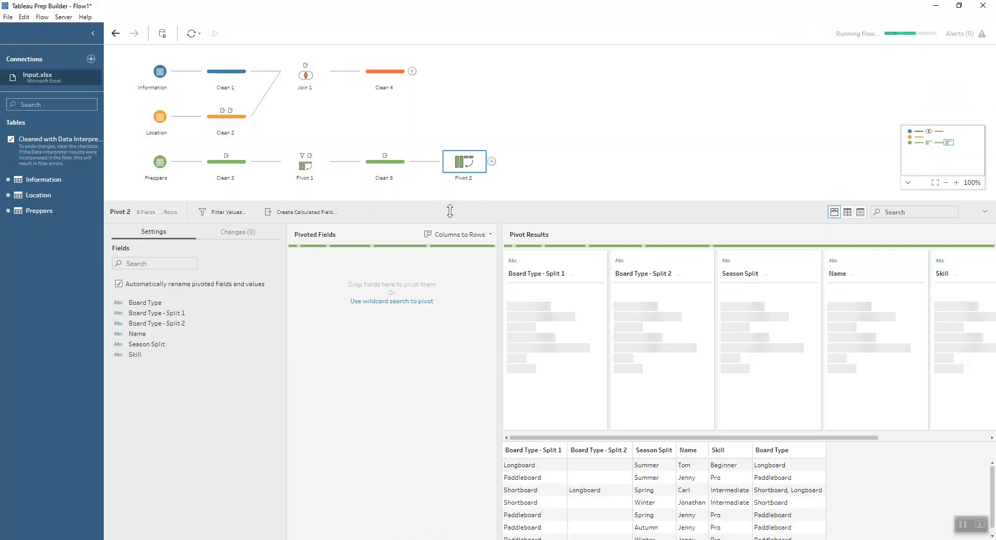
click(413, 300)
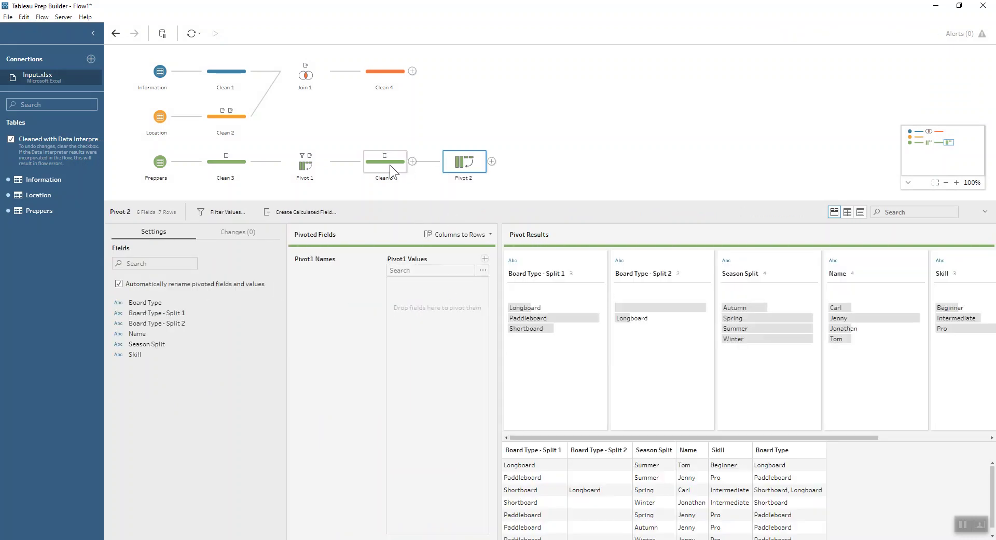
Step: Remove the original Board Type field in Clean 5
click(391, 165)
click(859, 249)
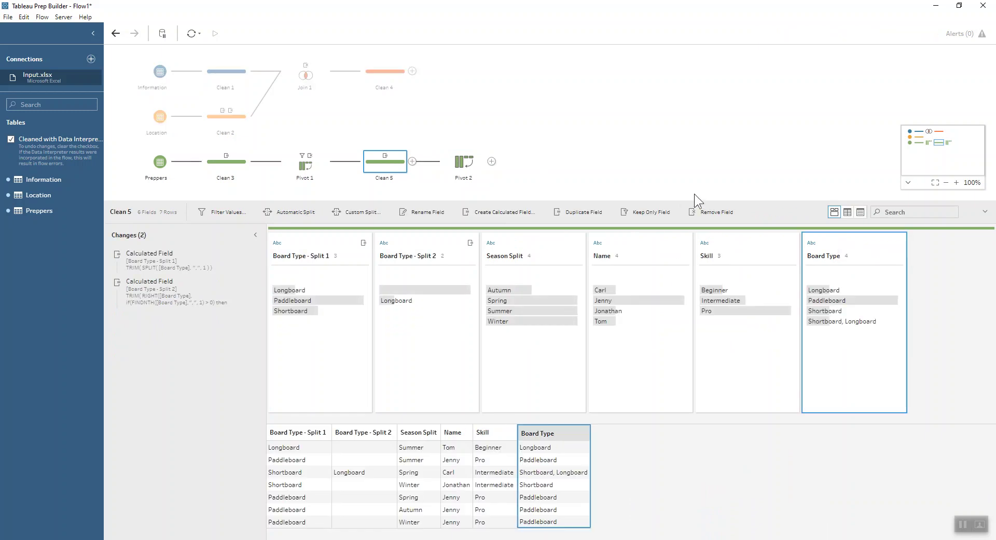
click(715, 212)
Step: Pivot the board type split columns to rows in Pivot 2 with a wildcard search for "Board"
click(460, 153)
click(425, 267)
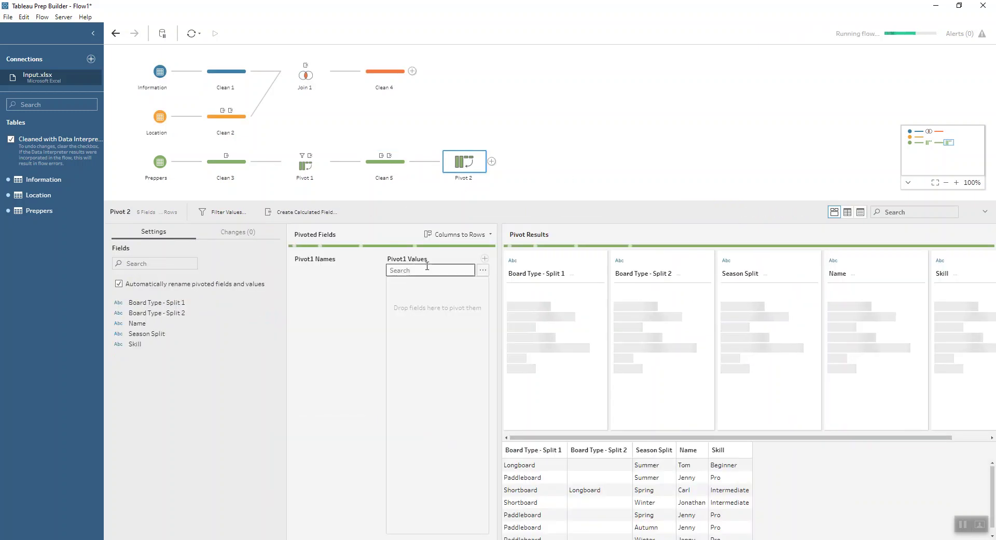
text(Boa)
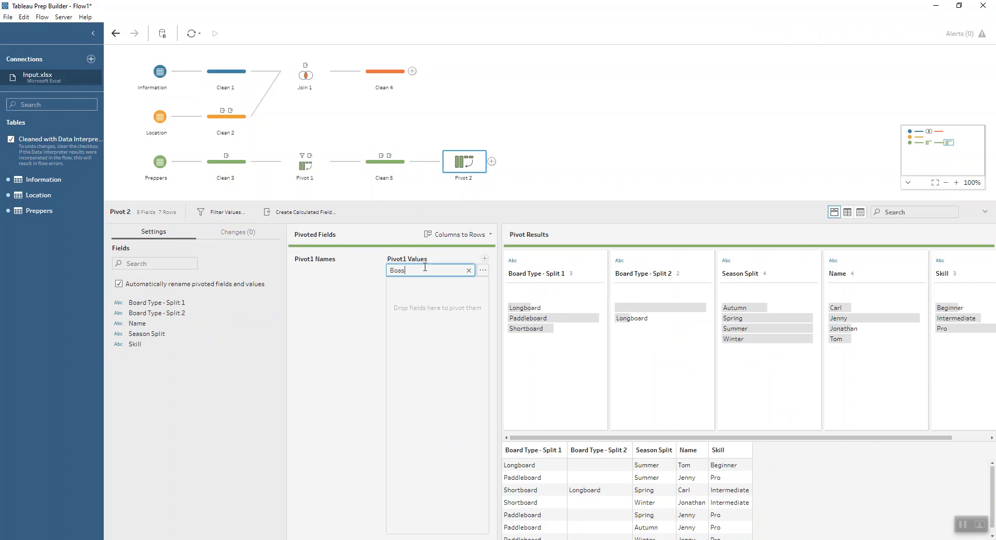
text(rs)
key(BackSpace)
text(d)
key(Return)
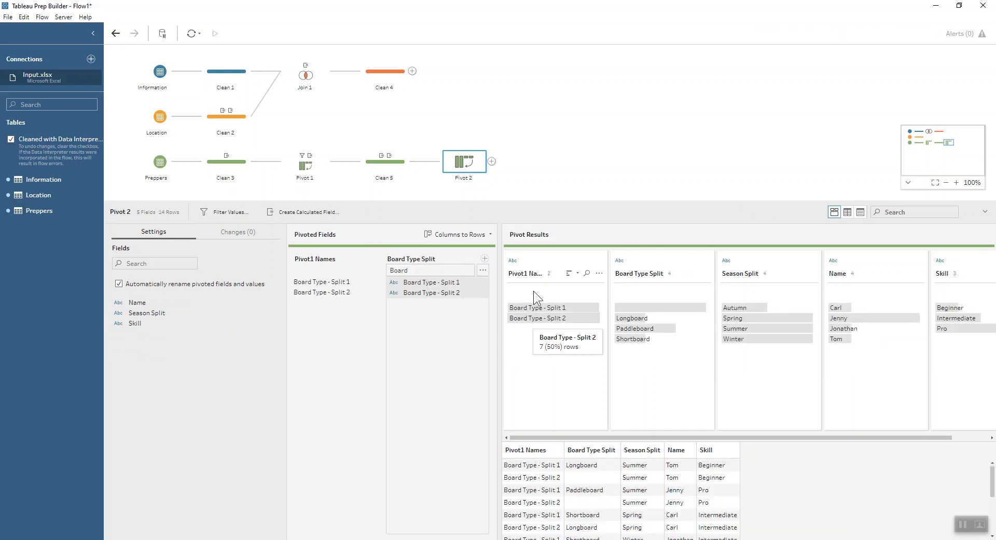
Step: Remove the Pivot1 Names field from the Pivot 2 results and exclude the blank Board Type Split values
click(562, 256)
click(704, 212)
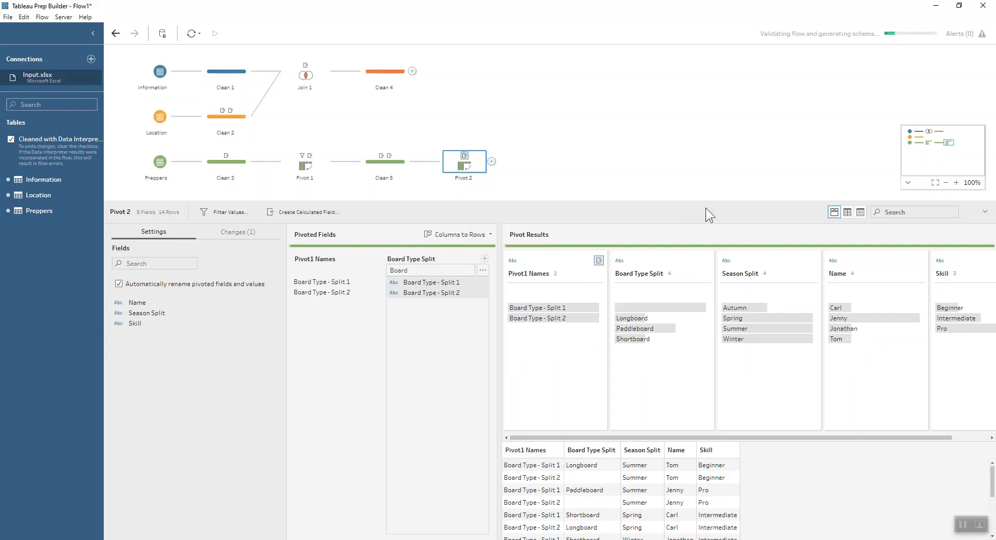
click(544, 307)
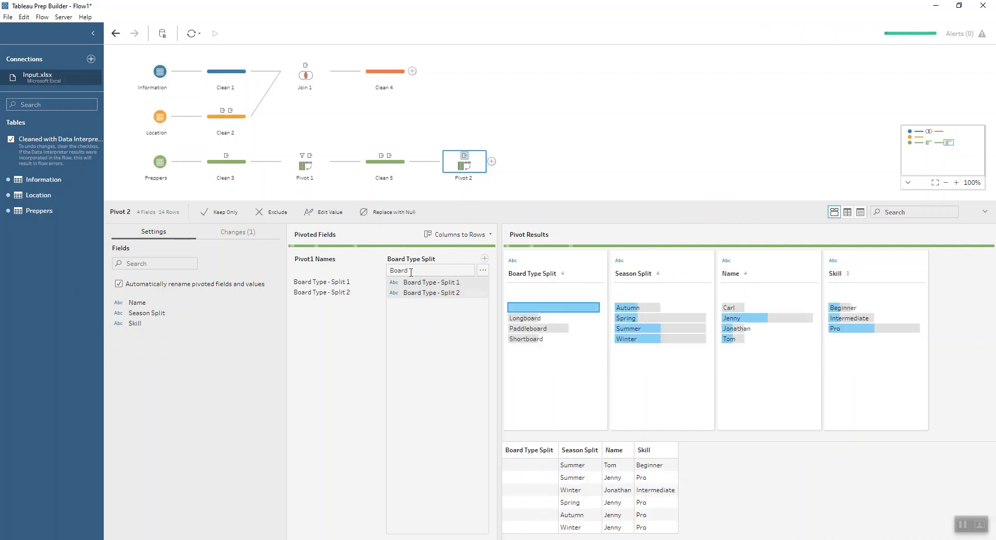
click(285, 212)
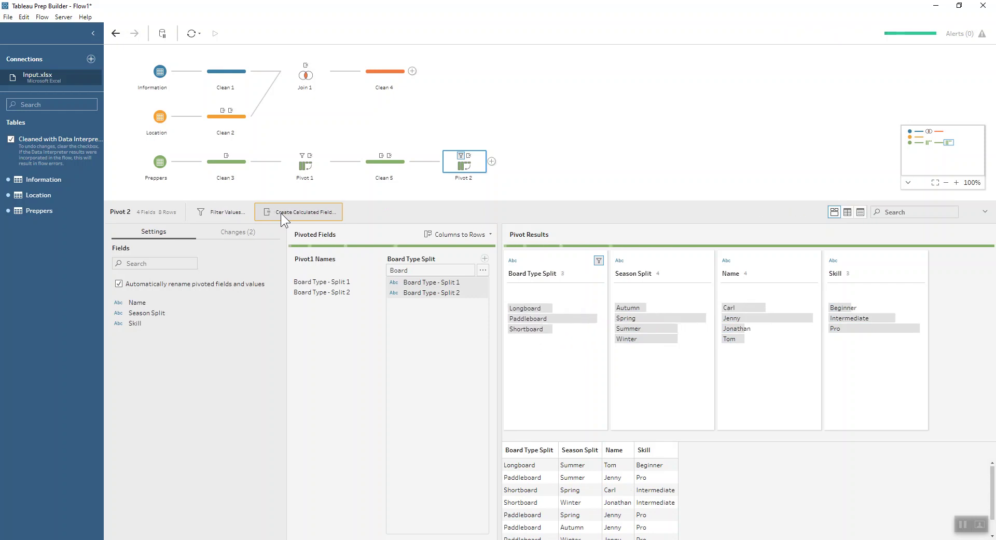
mouse_move(528, 323)
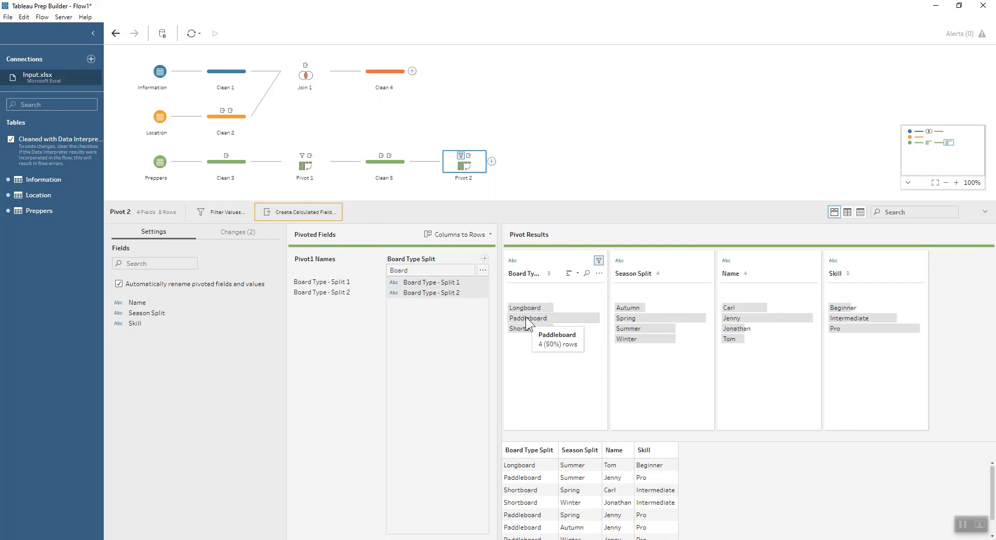
Step: Add a clean step after Pivot 2 and create a calculated field named Dummy with the value 1 in it
click(492, 161)
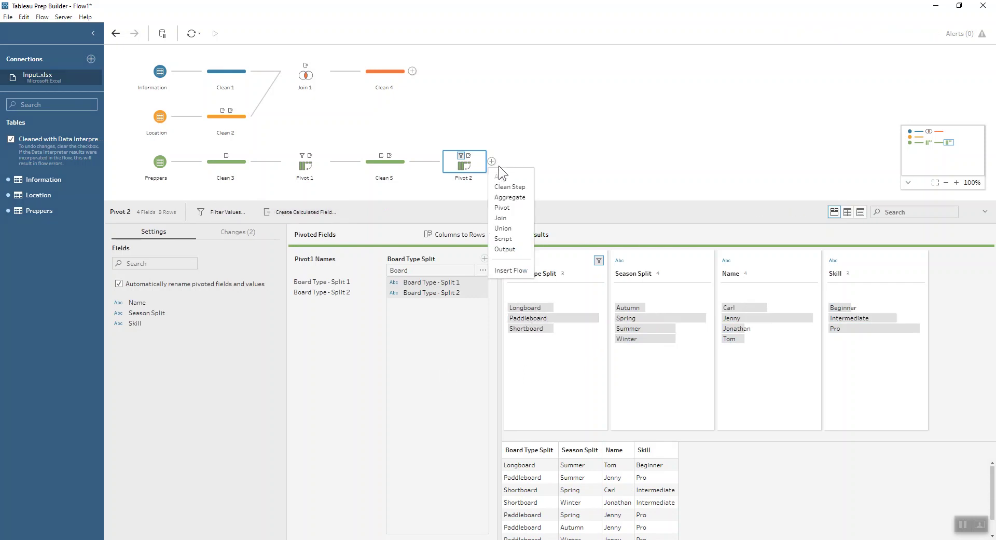
click(508, 184)
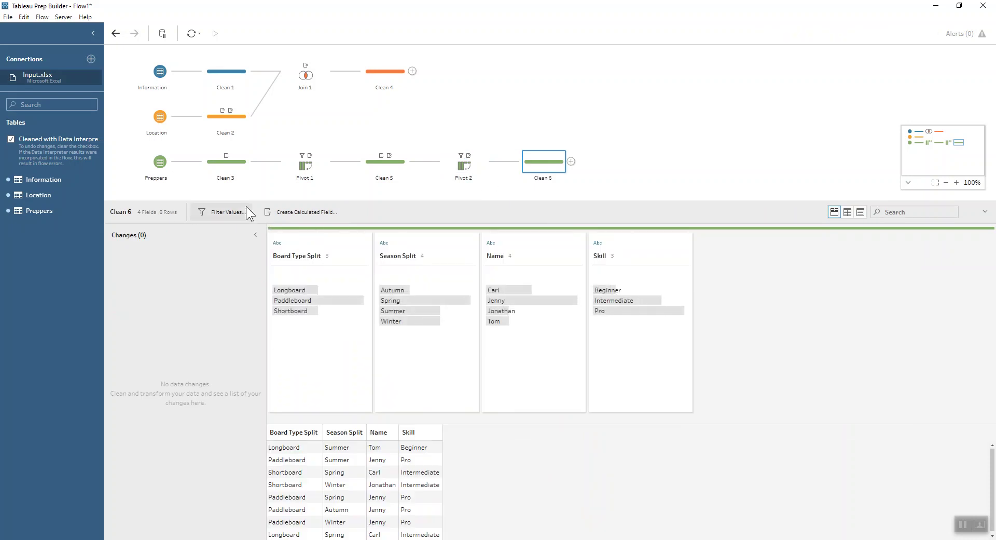
click(300, 211)
text(Dummy)
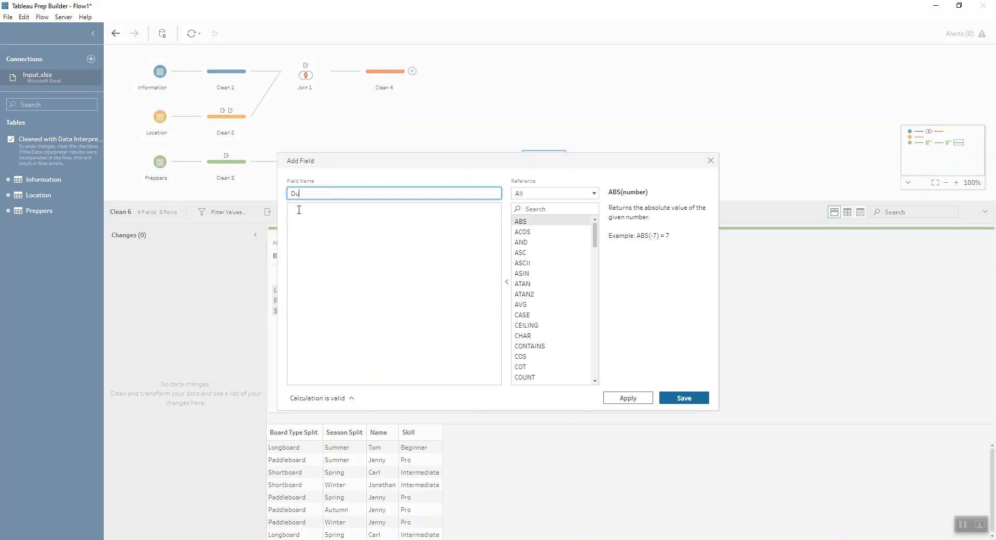
click(299, 210)
text(1)
click(690, 400)
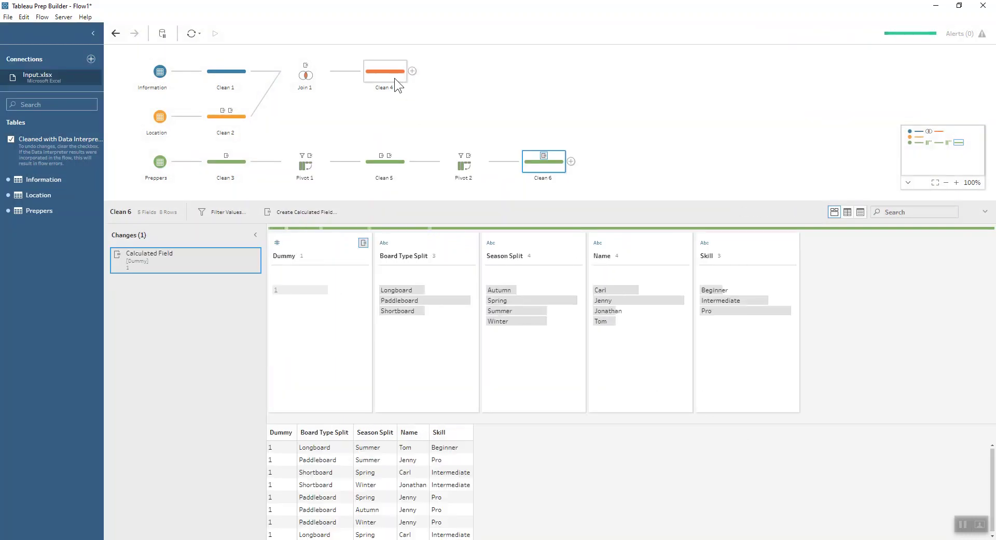
Step: Create a calculated field named Dummy with the value 1 in Clean 4
click(394, 77)
click(304, 211)
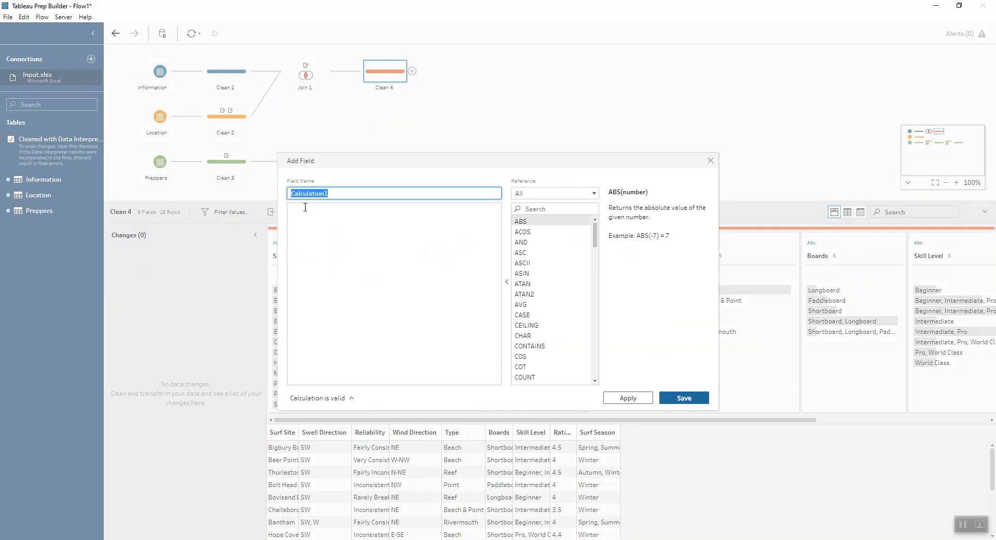
text(Dummy)
click(305, 207)
text(1)
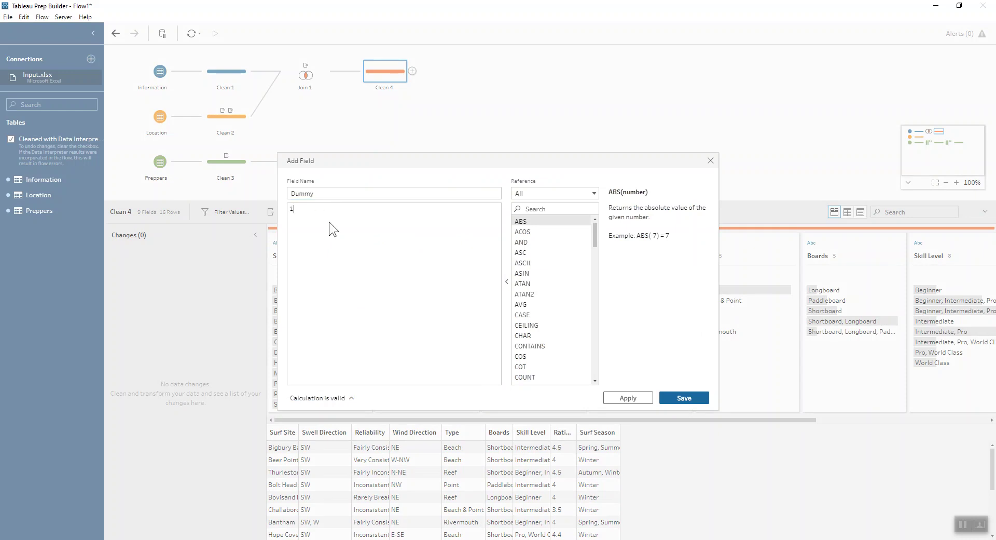
click(683, 398)
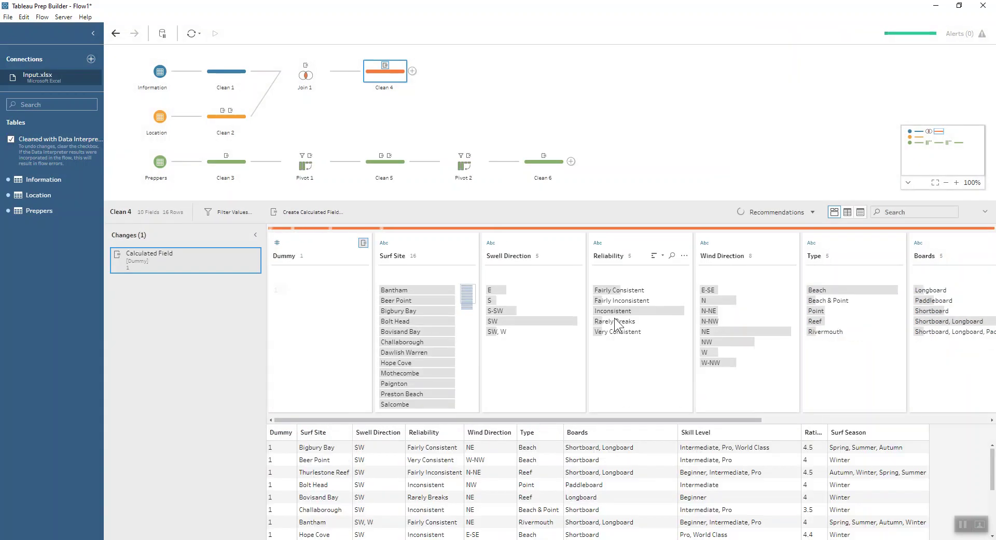
Step: Join Clean 6 with Clean 4 on the Dummy field and add a clean step after the join
drag(544, 162, 416, 71)
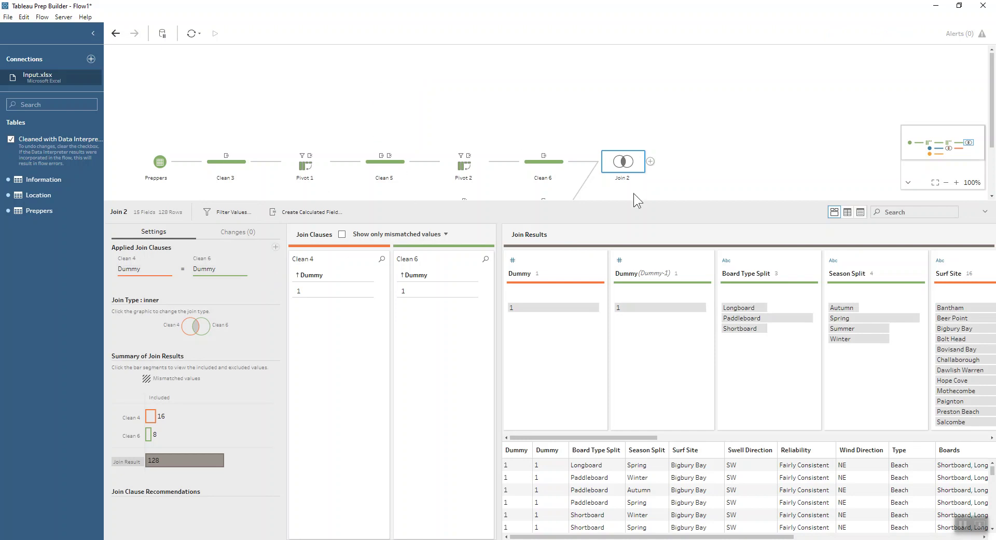
click(650, 162)
click(664, 187)
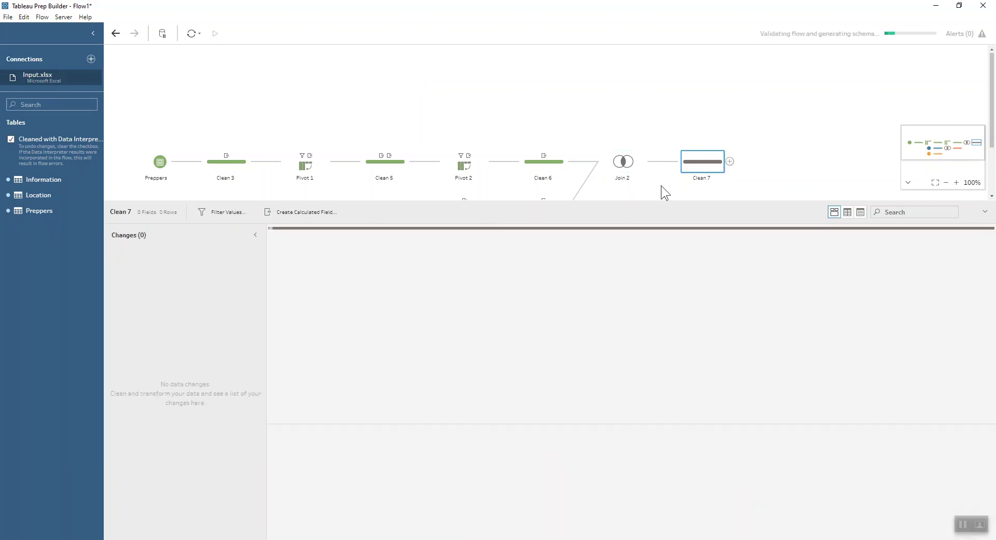
click(325, 212)
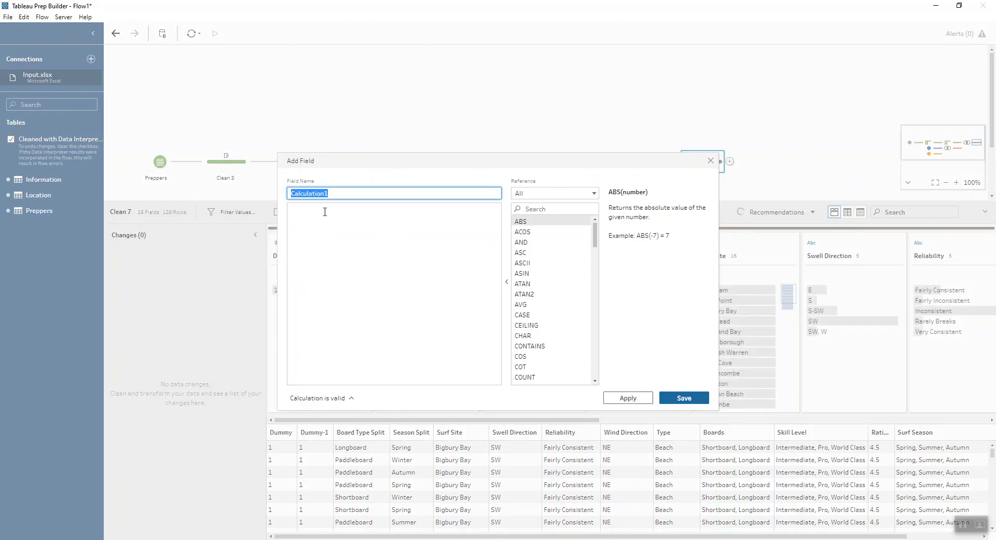
click(710, 160)
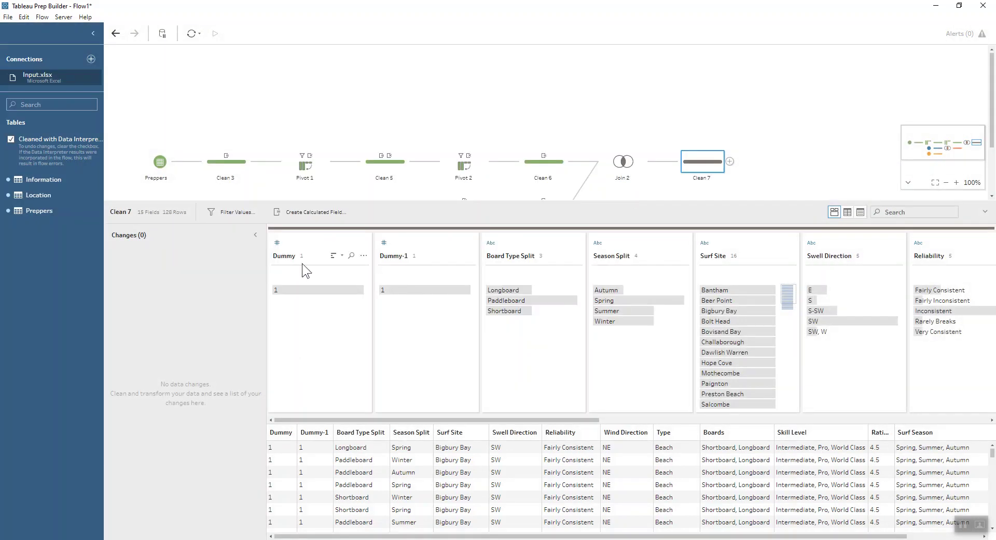
Step: Start a calculated filter in Clean 7 with the condition CONTAINS([Surf Season],[Season Split])
click(235, 211)
click(269, 233)
text(contai)
key(Return)
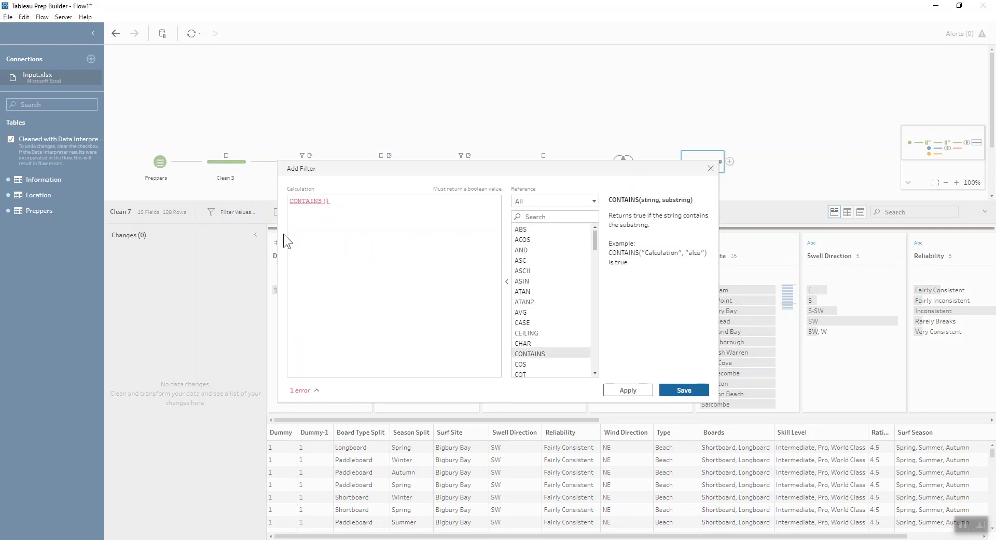
text(surf)
key(Return)
text(,se)
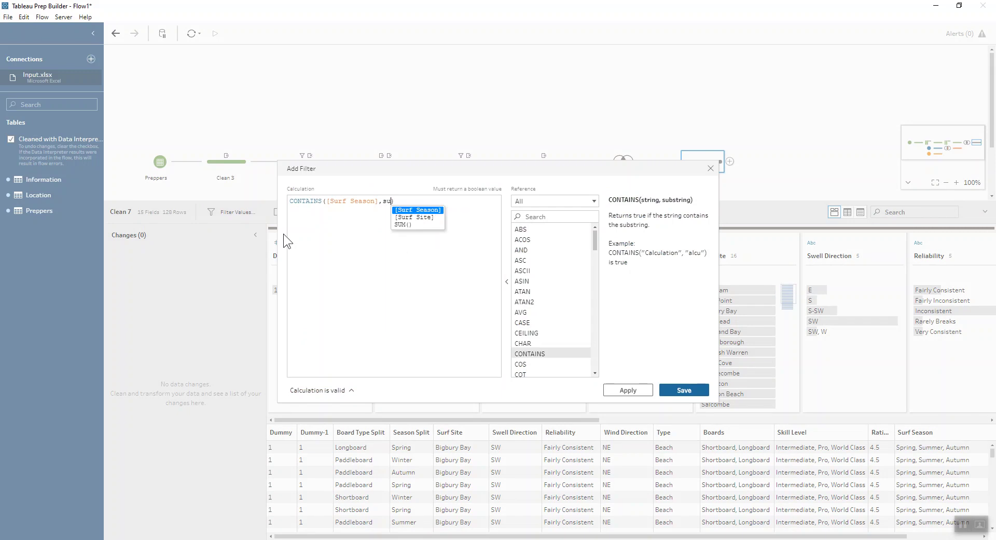
key(Return)
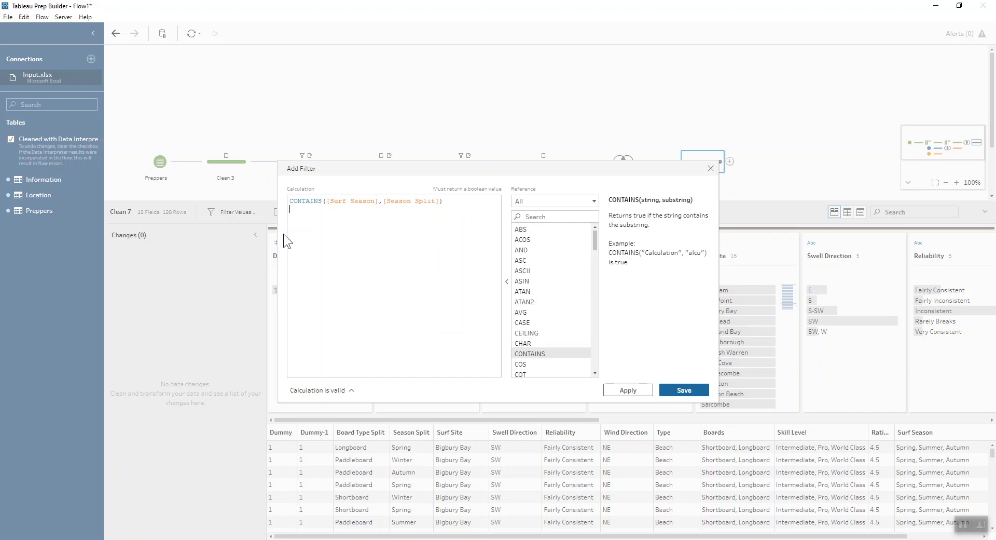
Step: Extend the filter calculation with AND CONTAINS([Boards],[Board Type Split])
text(AND)
key(Return)
text(cont)
key(Return)
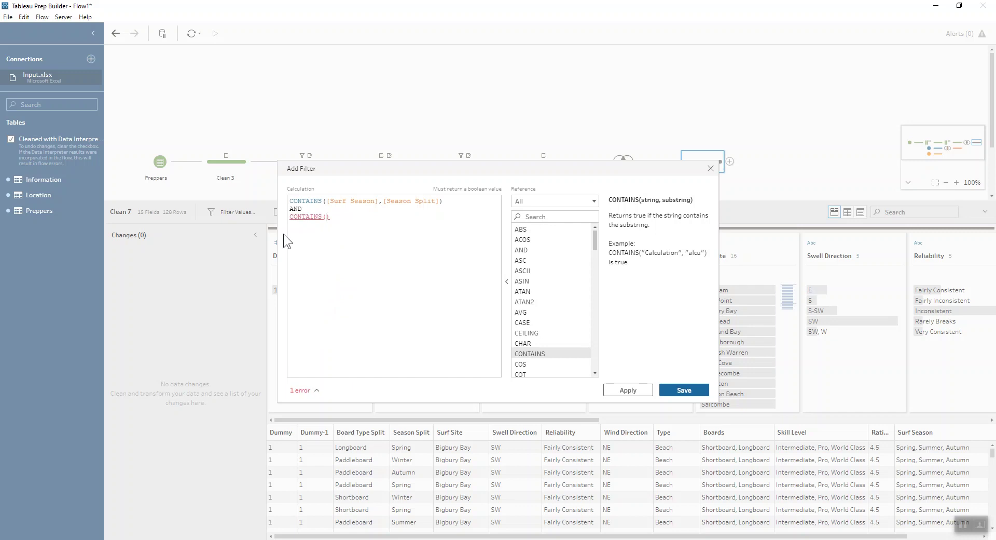
text(b)
key(Down)
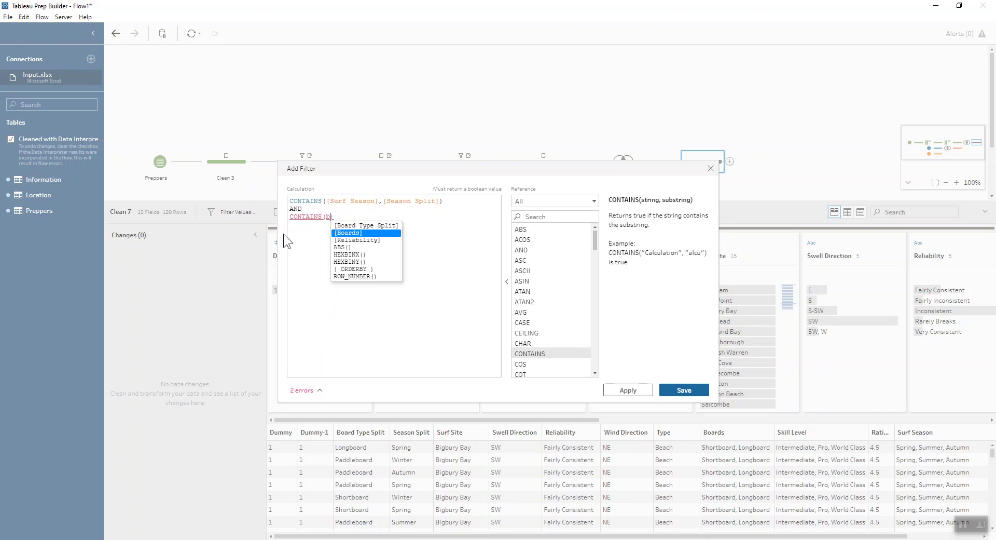
key(Return)
text(,)
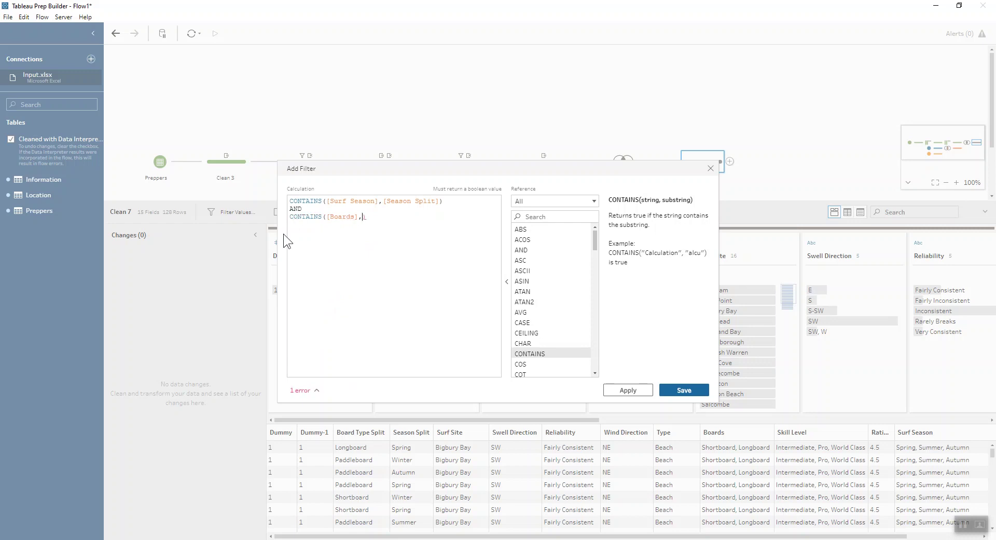
text(b)
key(Return)
Step: Extend the filter calculation with AND CONTAINS([Skill Level],[Skill]) and save the filter
key(Return)
text(and)
key(Return)
key(Return)
text(cont)
key(Return)
text(sk)
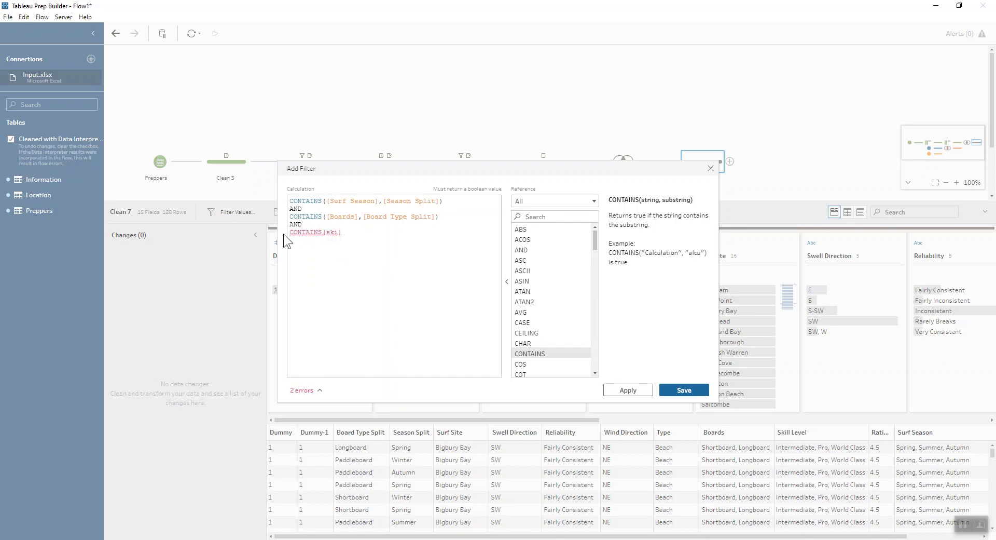
text(il)
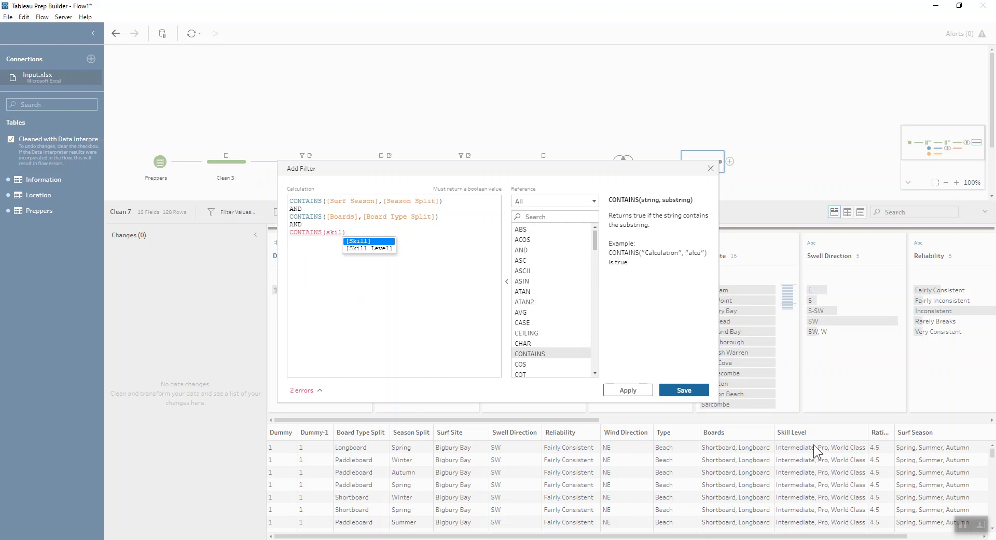
click(386, 249)
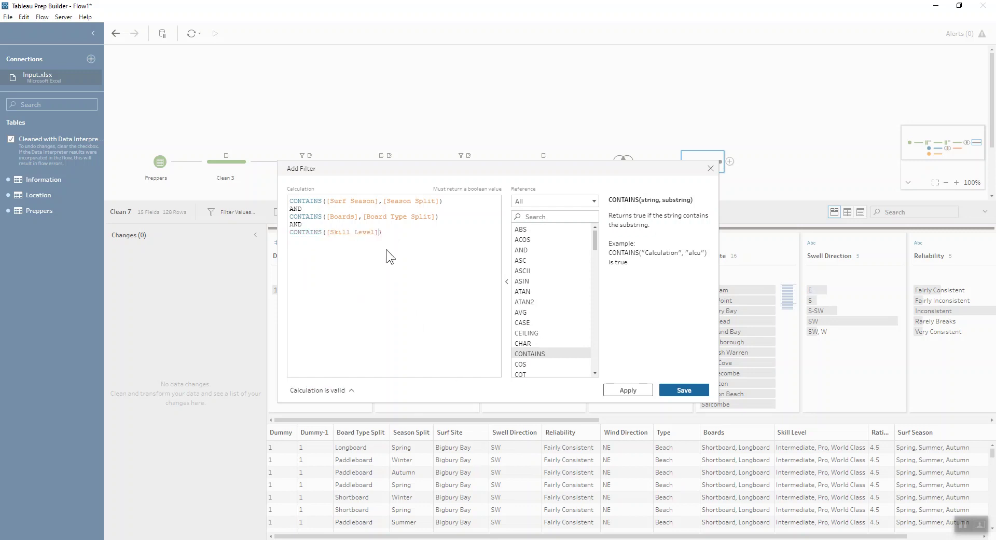
text(,[Skill])
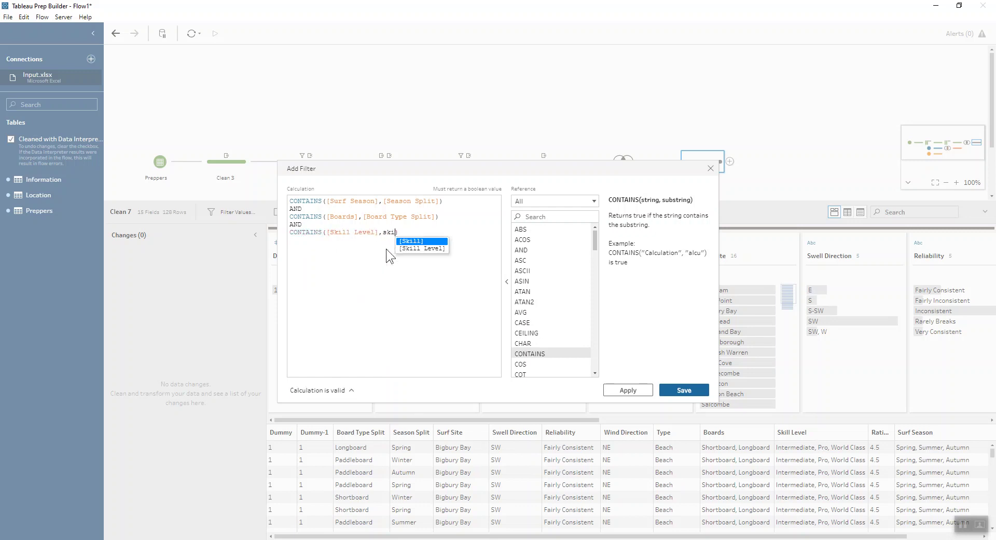
key(Return)
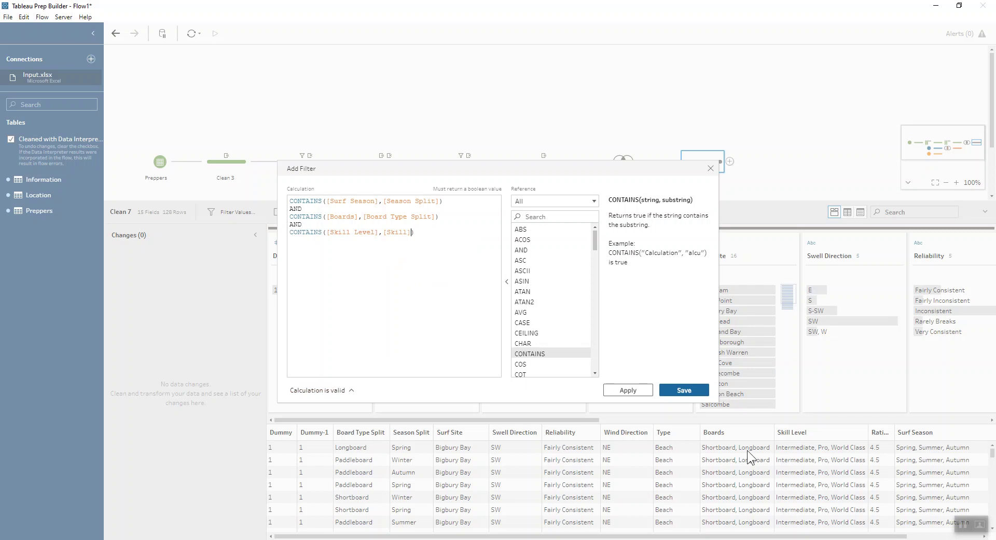
click(692, 390)
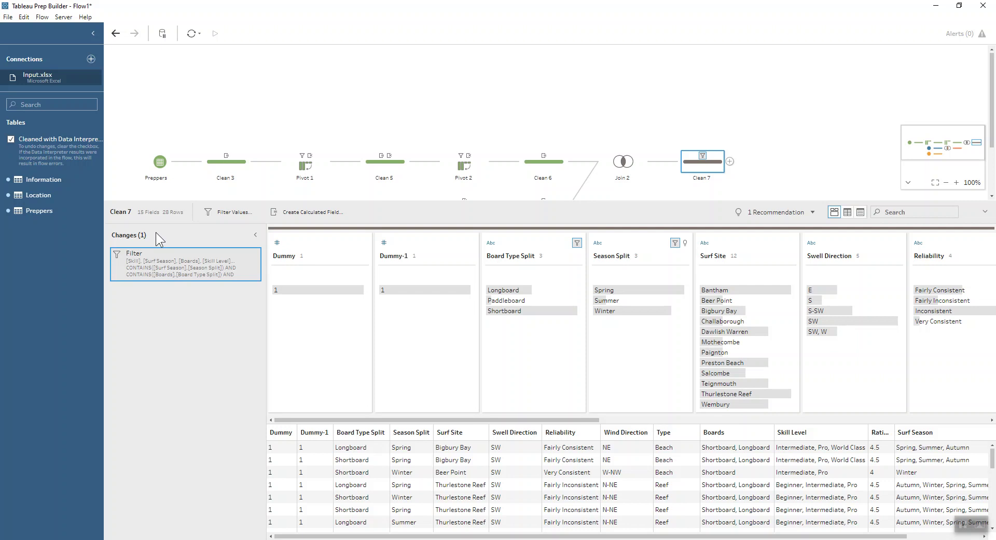
Step: Remove the Dummy, Dummy-1, Board Type Split and Season Split fields from Clean 7
mouse_move(175, 249)
click(300, 245)
ctrl+click(416, 242)
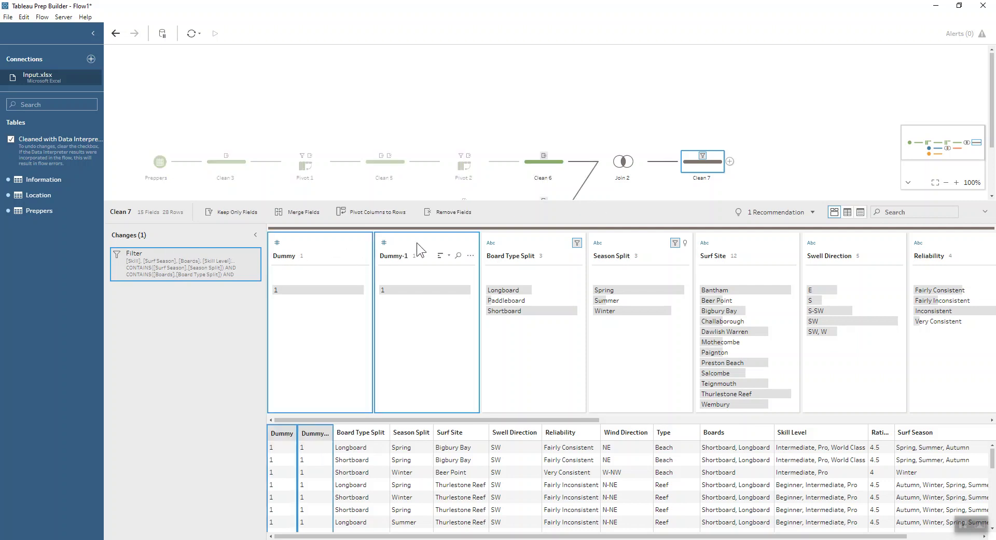
click(462, 212)
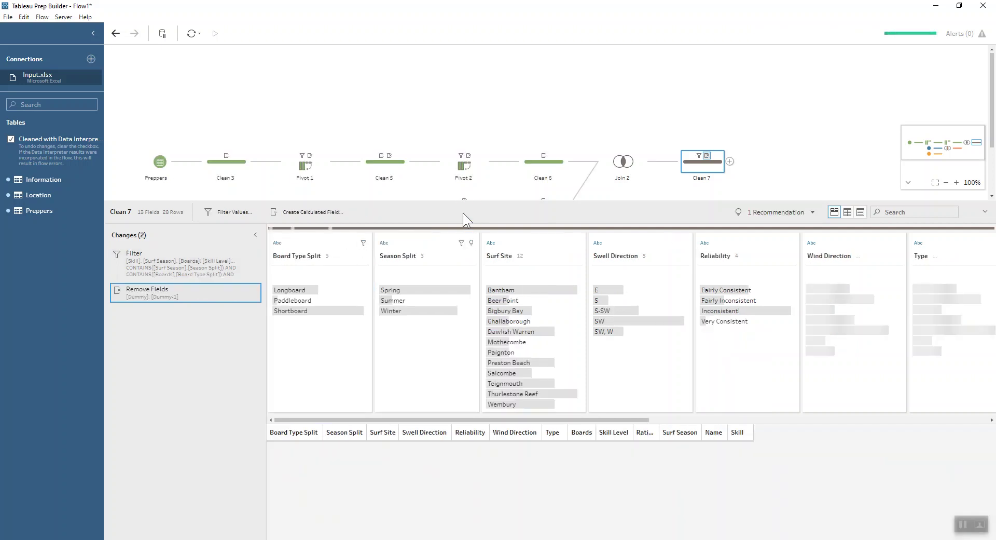
click(315, 245)
ctrl+click(428, 244)
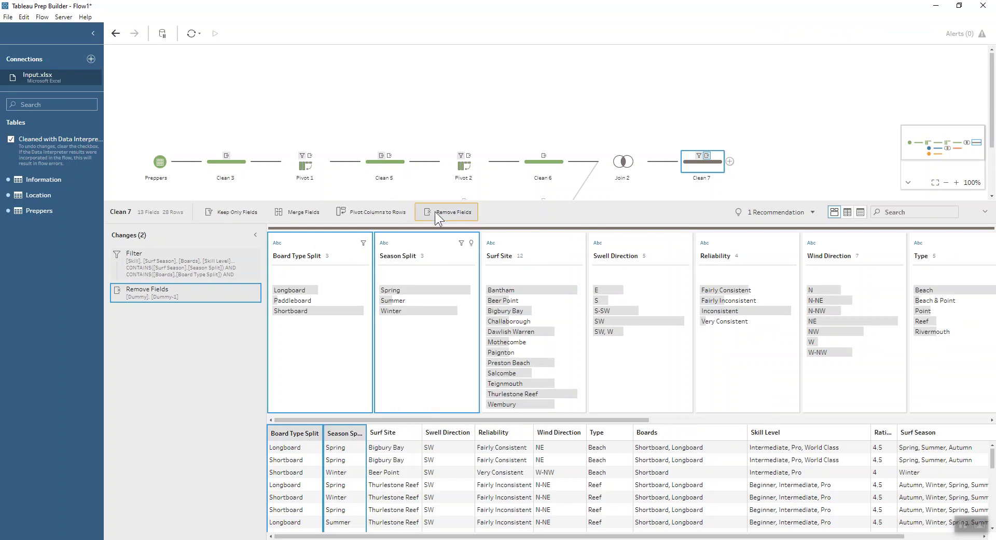
click(435, 211)
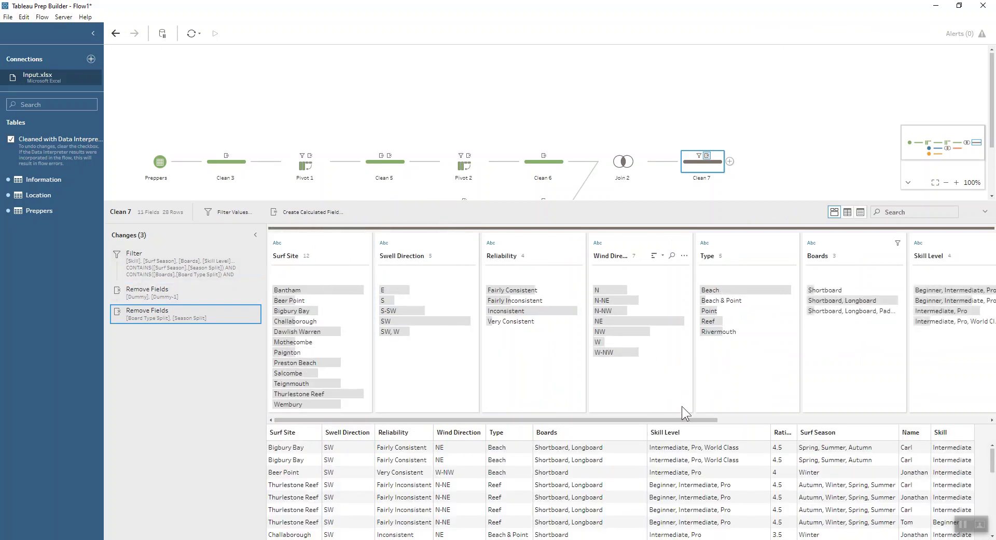
Step: Add an aggregate step after Clean 7 with all fields except Number of Rows, and group by Rating instead of summing it
click(732, 161)
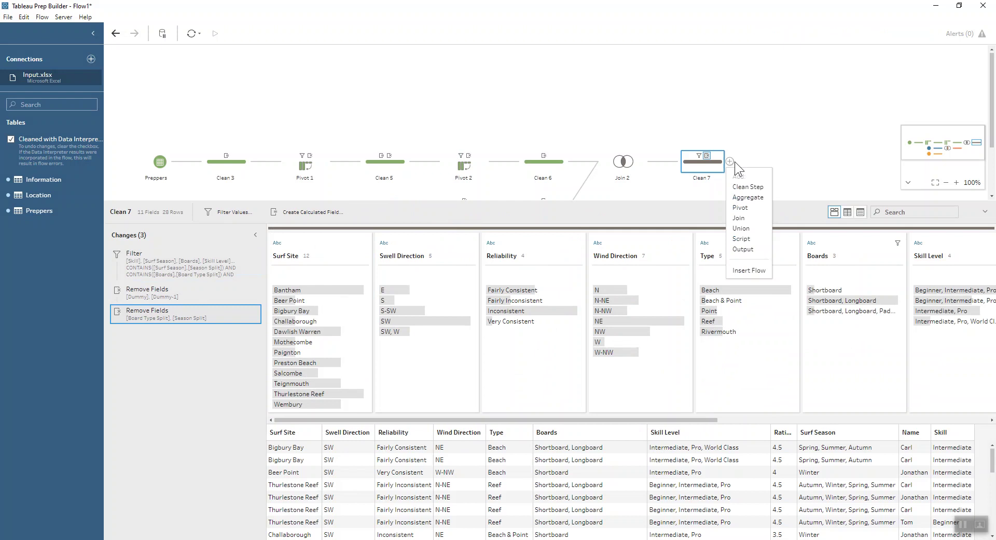
click(749, 198)
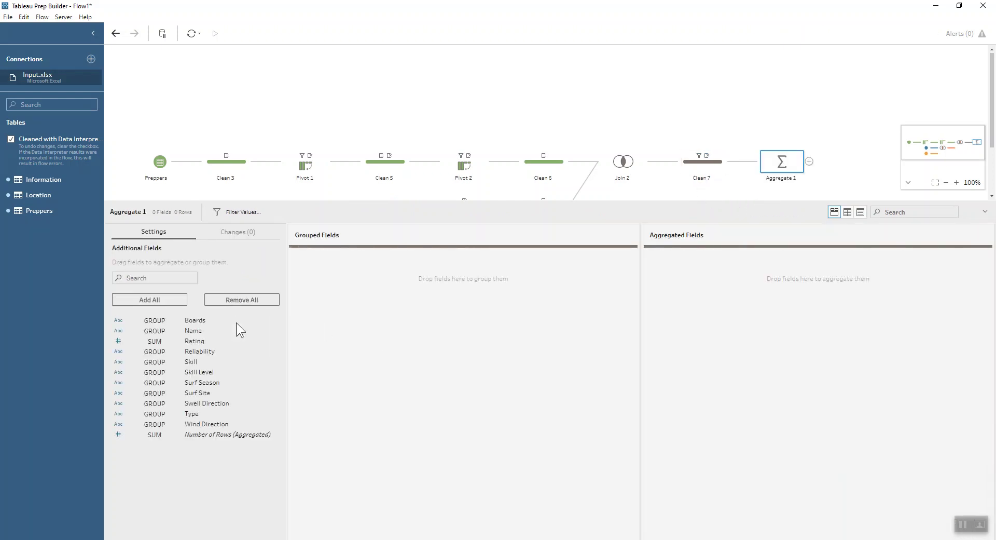
click(181, 299)
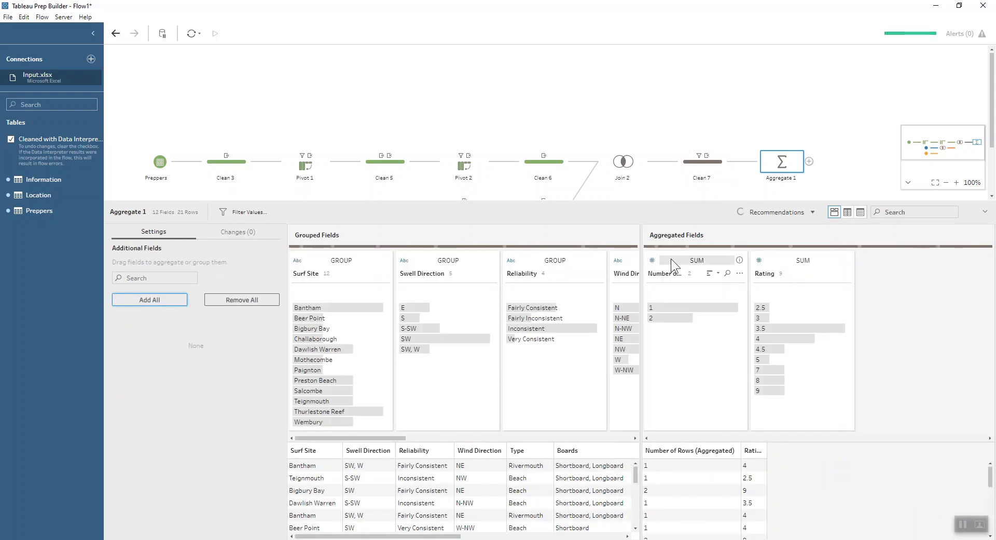
drag(674, 257, 133, 431)
click(690, 260)
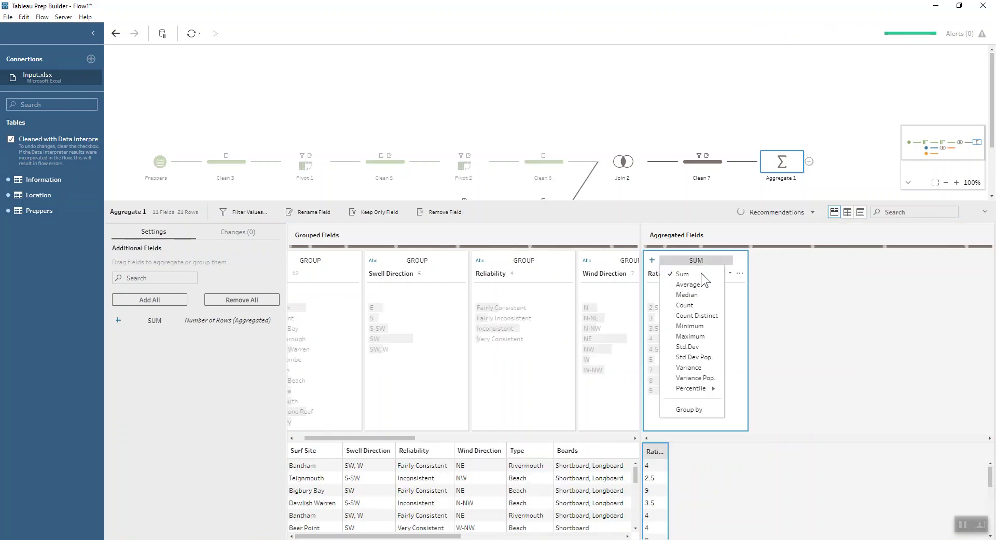
click(696, 408)
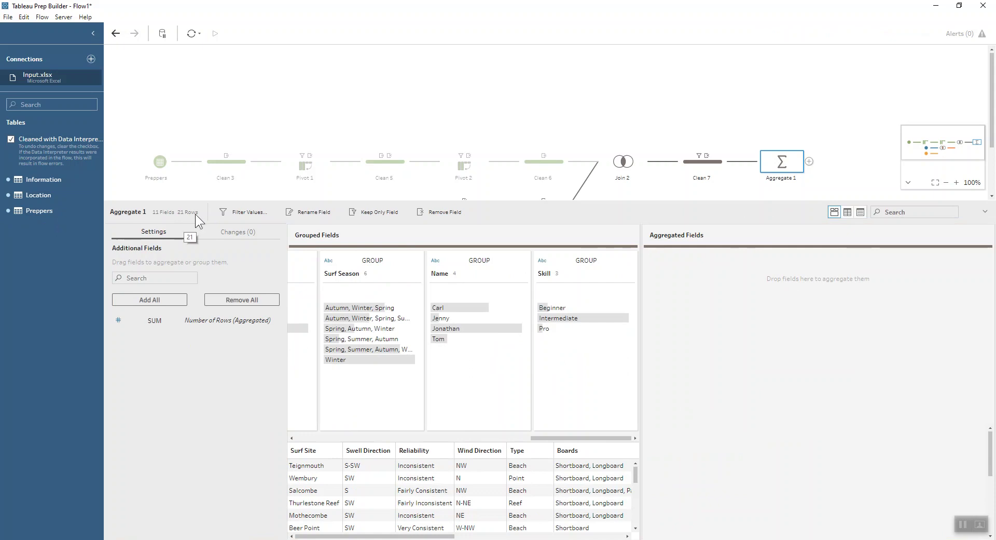
Step: Add a clean step after Aggregate 1 and create a rank calculation from the Rating field
click(809, 162)
click(814, 189)
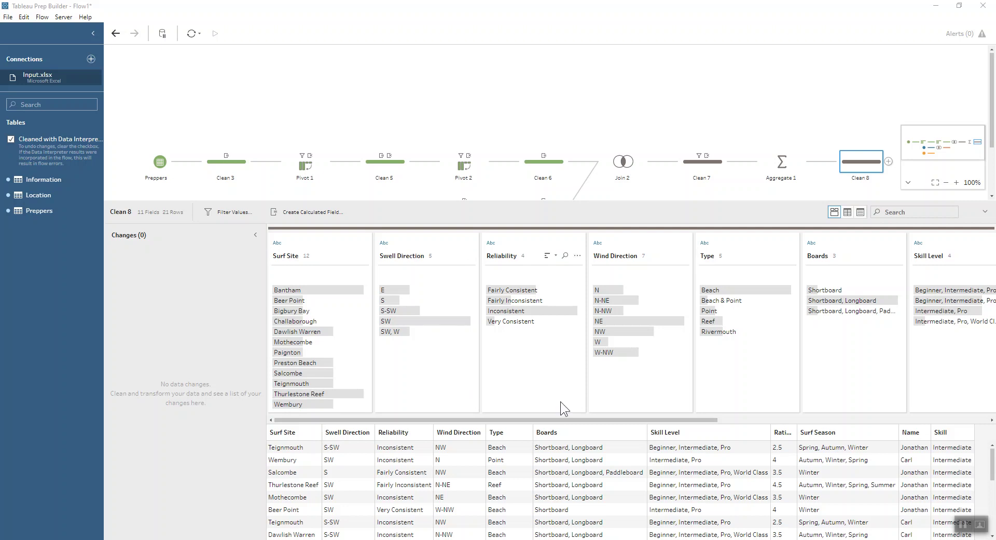
drag(570, 419, 858, 434)
click(655, 248)
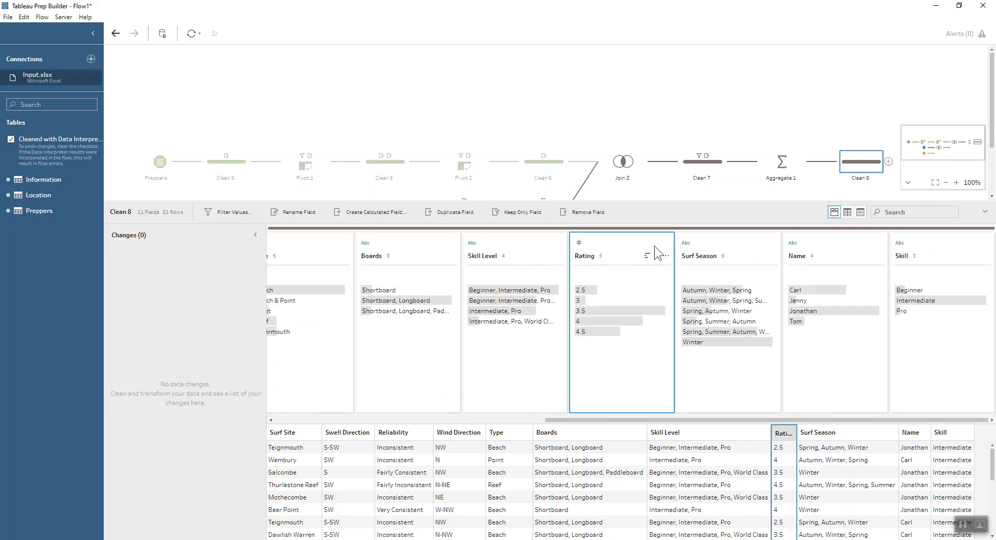
click(665, 254)
mouse_move(723, 395)
click(767, 418)
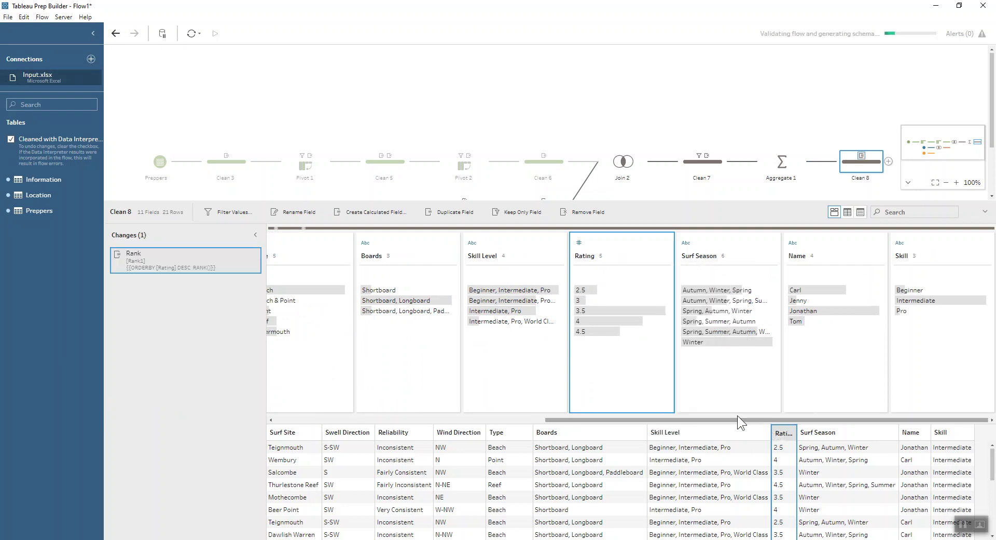
Step: Group the rating rank by Name, check the ranks for each prepper and finish the rank calculation
click(423, 293)
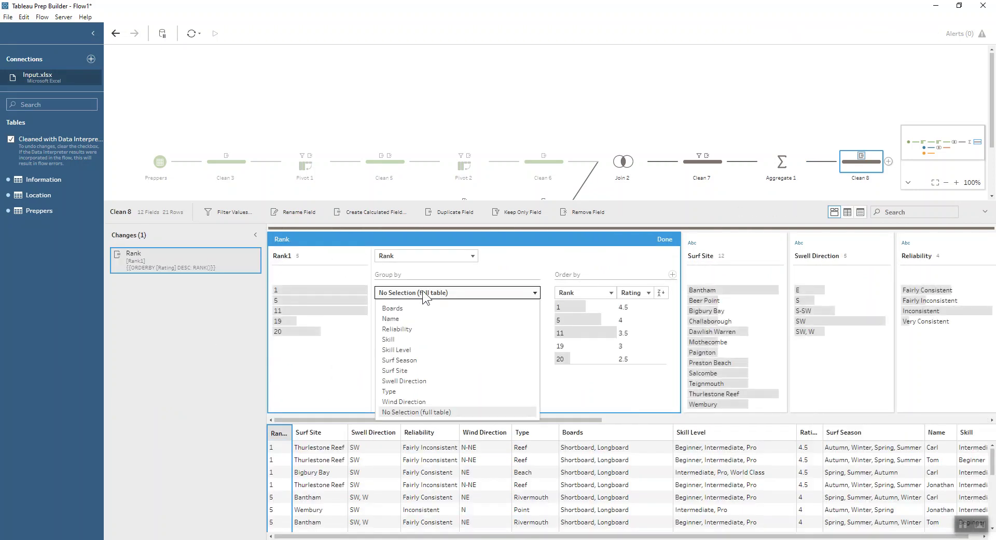
click(422, 318)
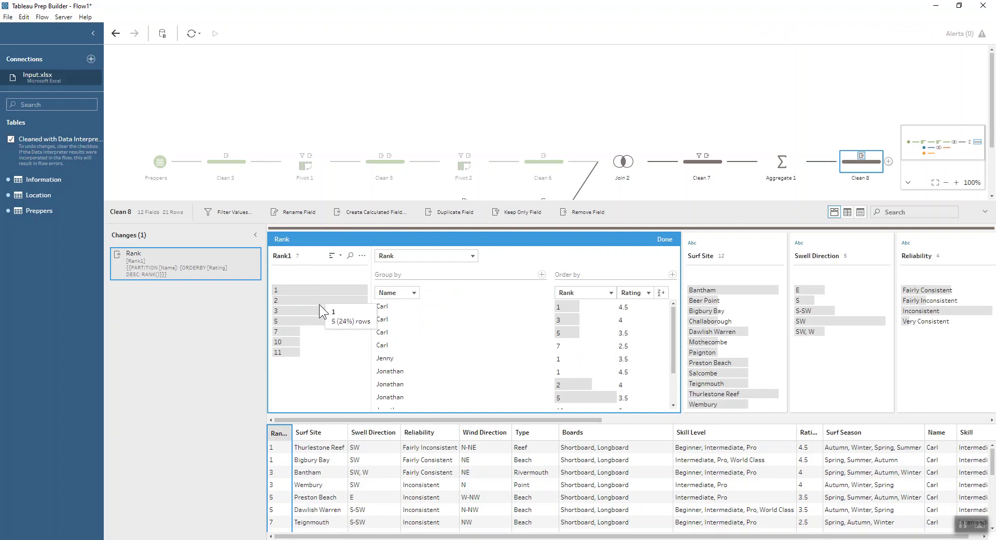
scroll(391, 345, down, 1)
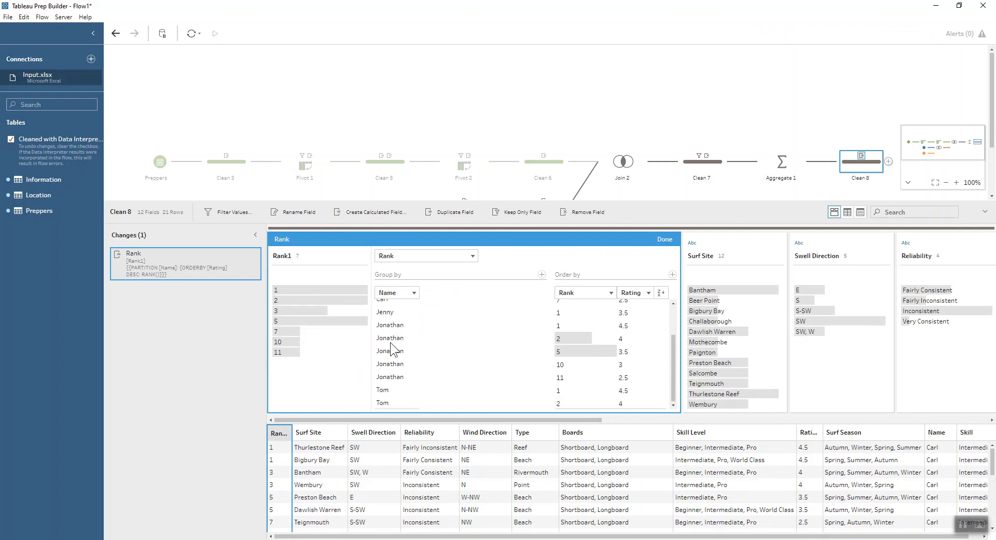
scroll(385, 379, up, 1)
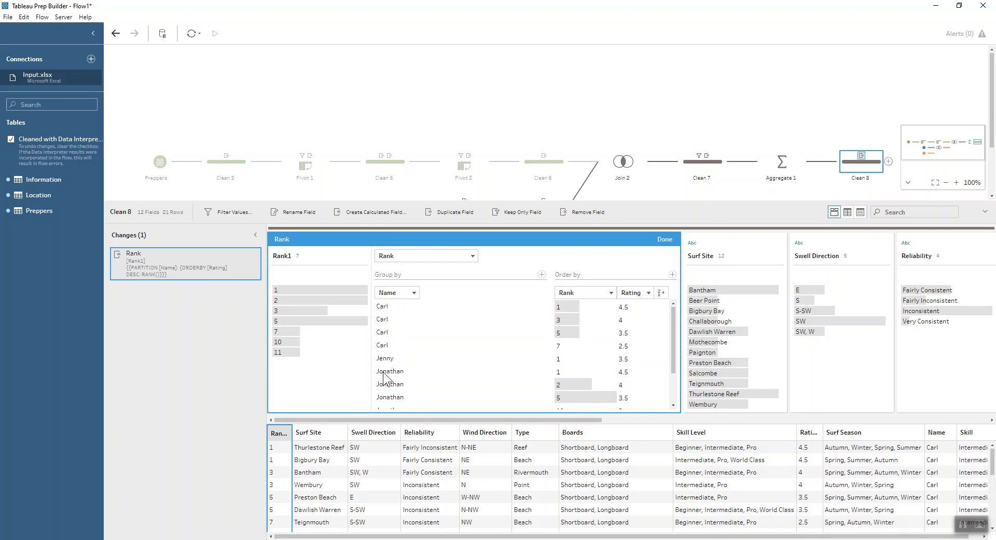
click(664, 239)
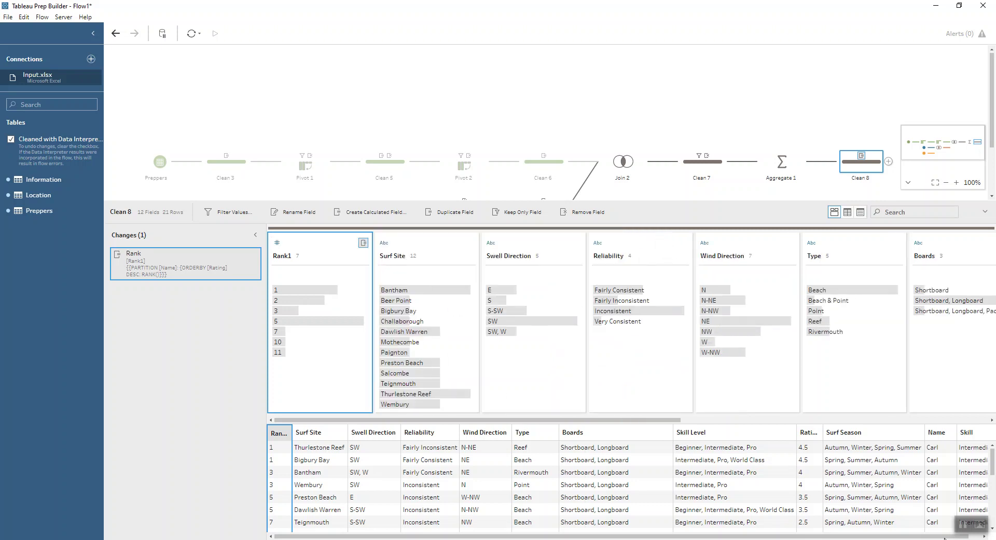
Step: Keep only the rows with rating rank 1 and highlight the first prepper's rows to compare tied sites
click(314, 287)
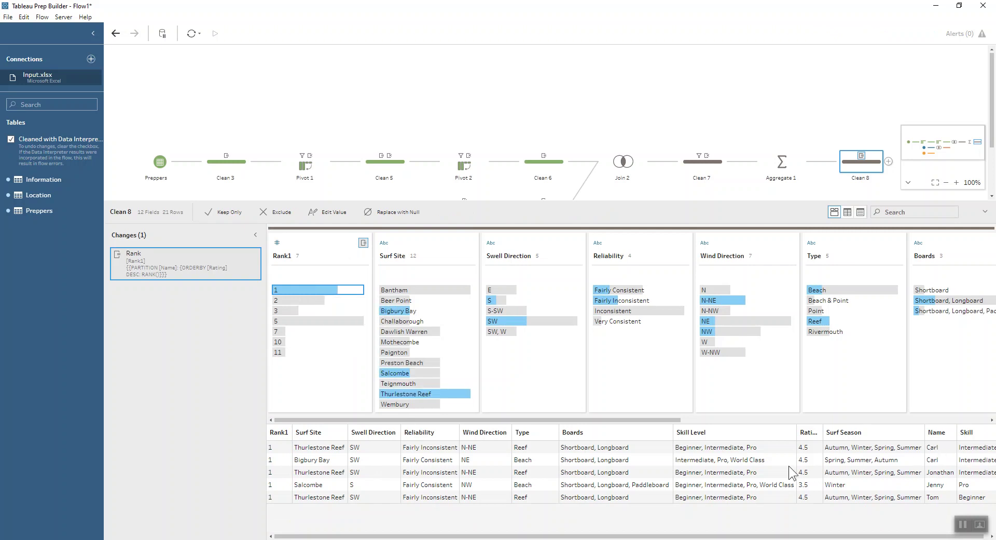
click(228, 213)
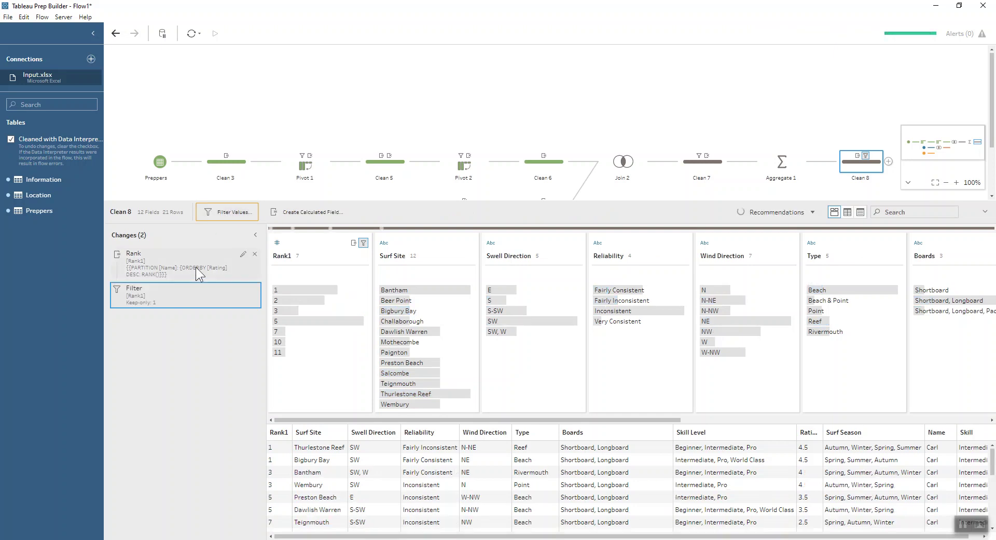
drag(436, 421, 771, 462)
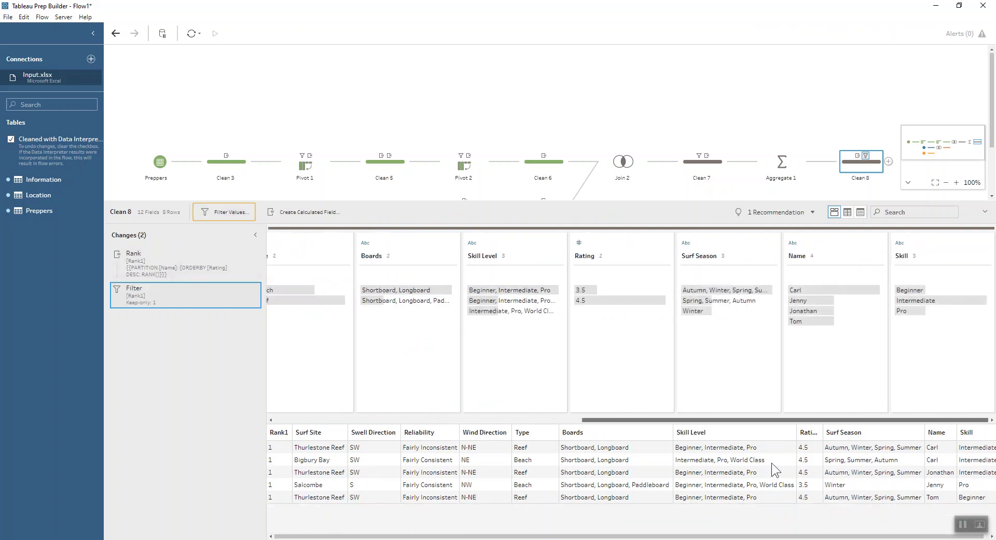
click(851, 290)
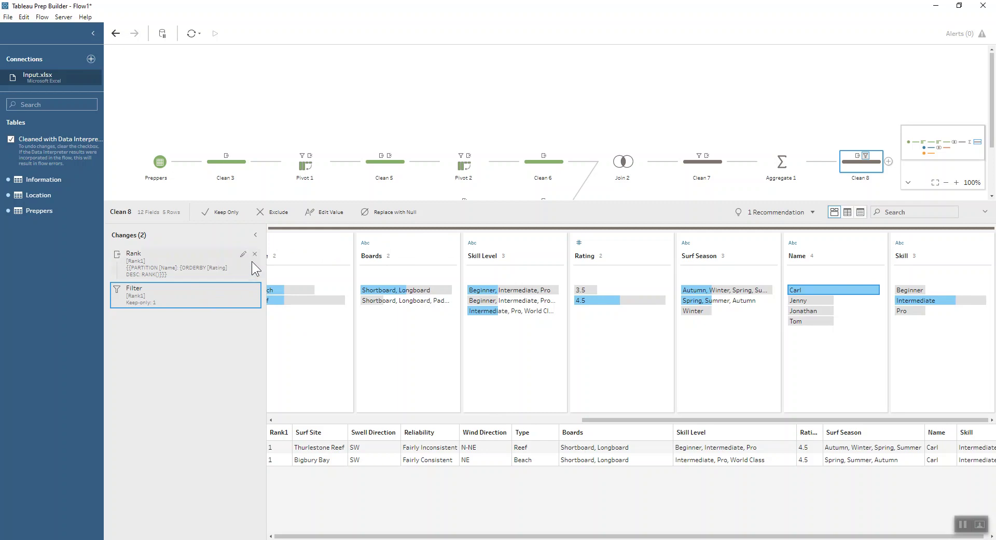
Step: After the Rank change, add a calculated field Reliability Ranking scoring Reliability: Rarely Breaks 1, Inconsistent 2, Fairly Inconsistent 3, Fairly Consistent 4, Very Consistent 5
click(253, 264)
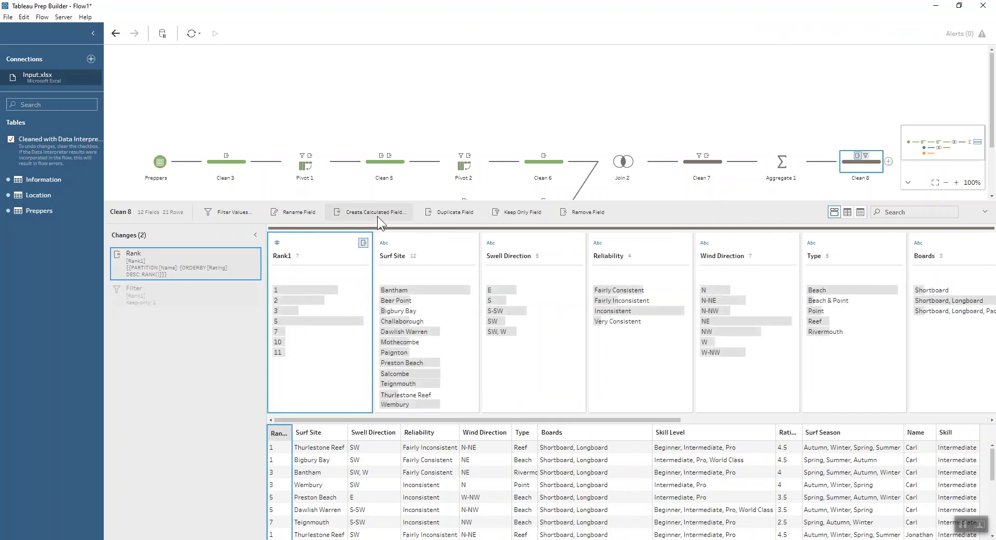
click(377, 213)
text(Rela)
key(BackSpace)
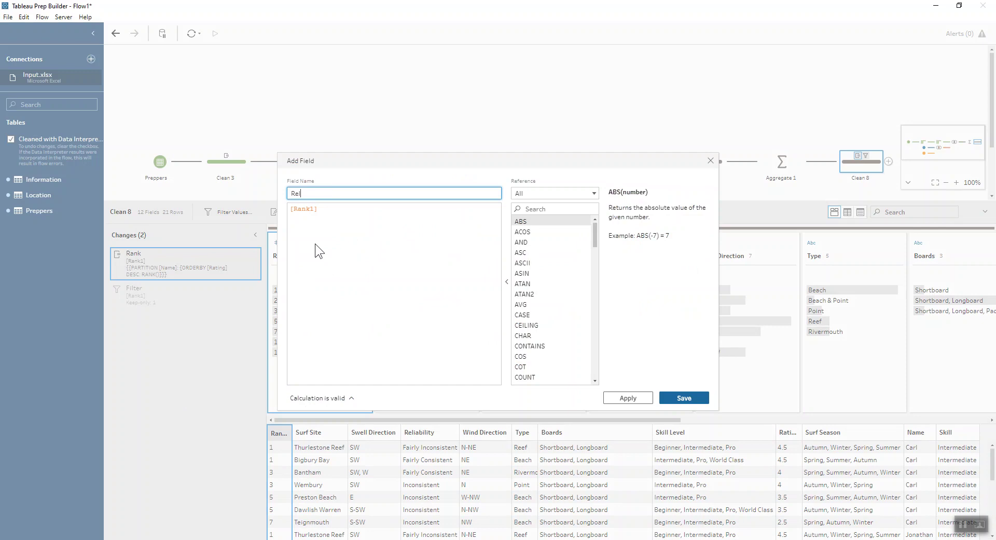
text(liability Ranking)
key(Tab)
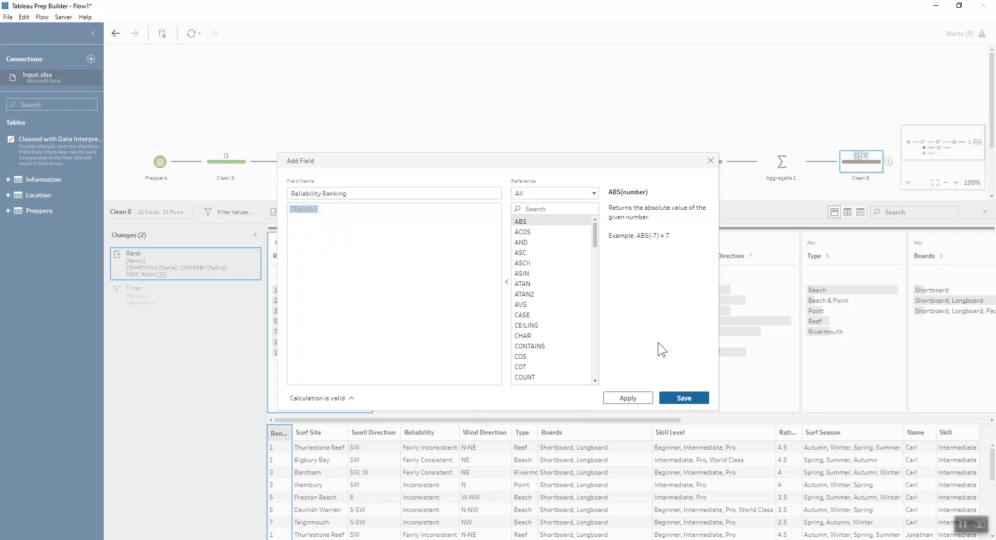
text(CASE [Reliability] WHEN 'Rarely Breaks' THEN 1 WHEN 'Inconsistent' THEN 2 WHEN 'Fairly Inconsistent' THEN 3 WHEN 'Fairly Consistent' THEN 4 WHEN 'Very Consistent' THEN 5 END)
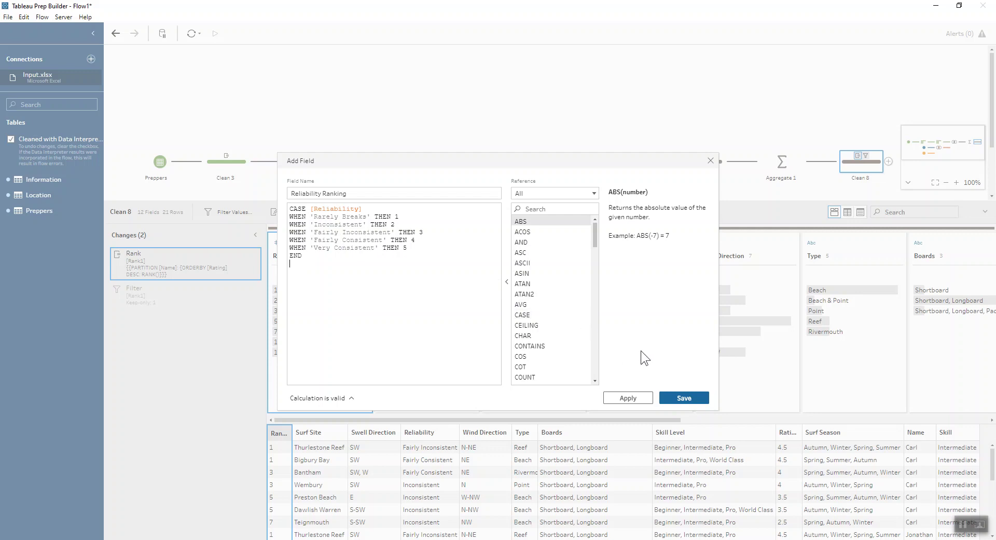
click(691, 399)
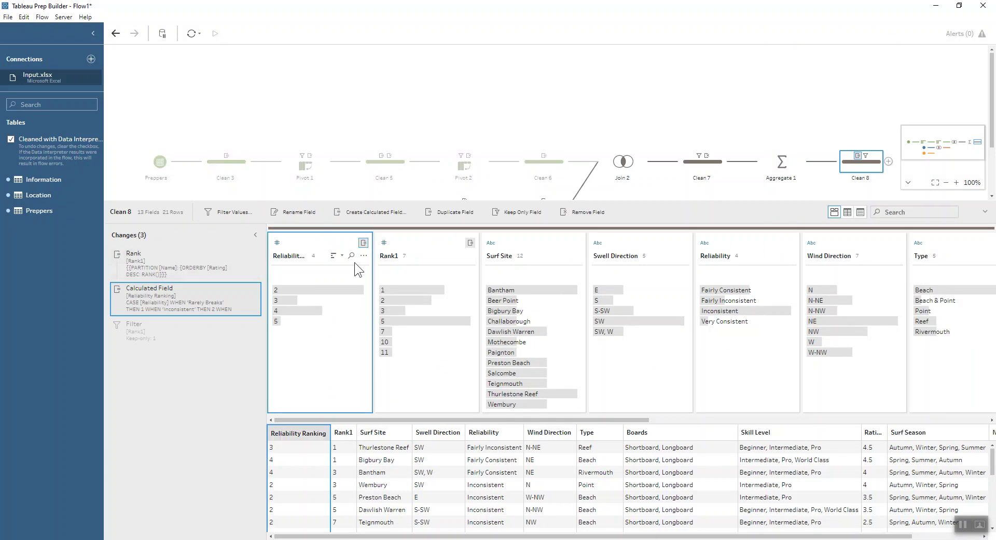
Step: After the Filter change that keeps rating rank 1, create a rank calculation from the Reliability Ranking field
click(157, 337)
click(338, 240)
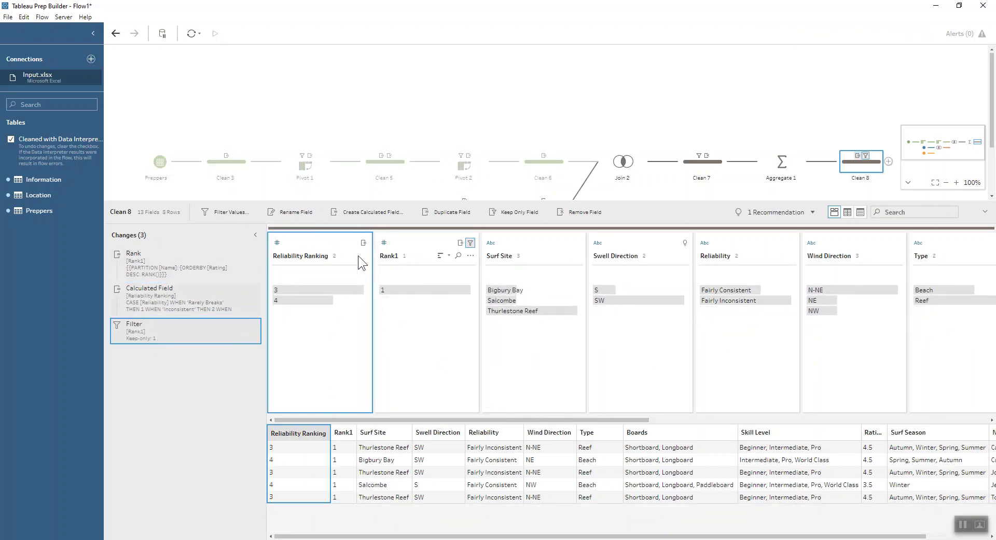
click(335, 244)
click(363, 254)
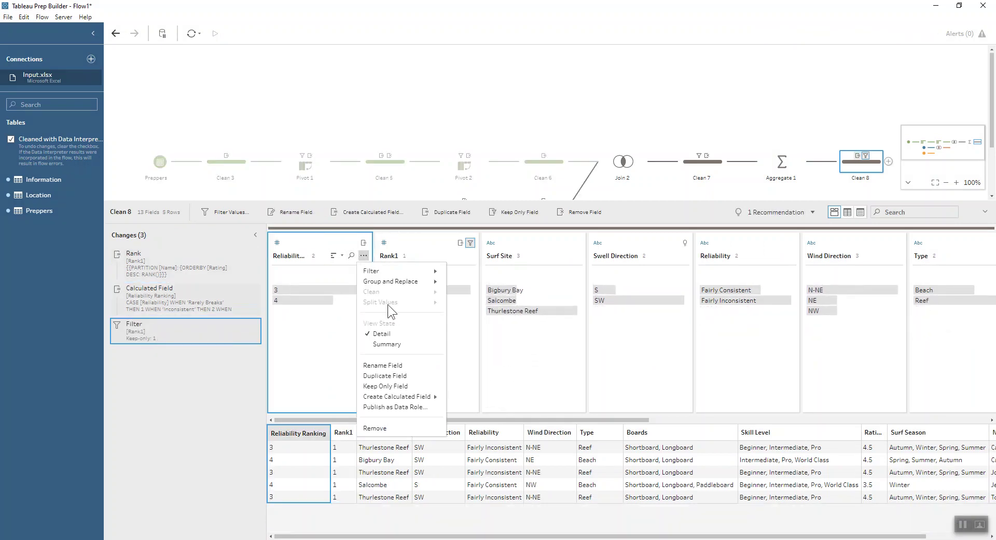
mouse_move(418, 398)
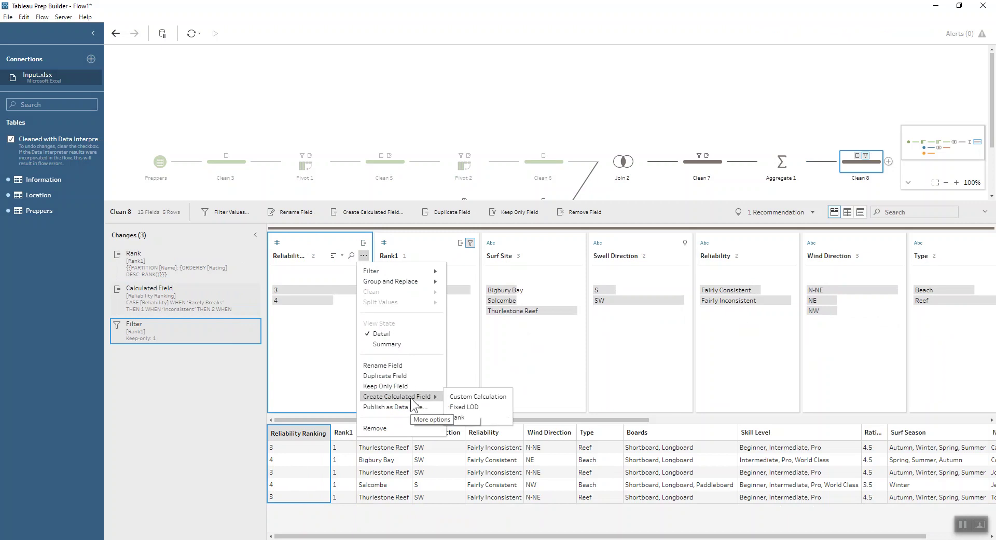
click(464, 418)
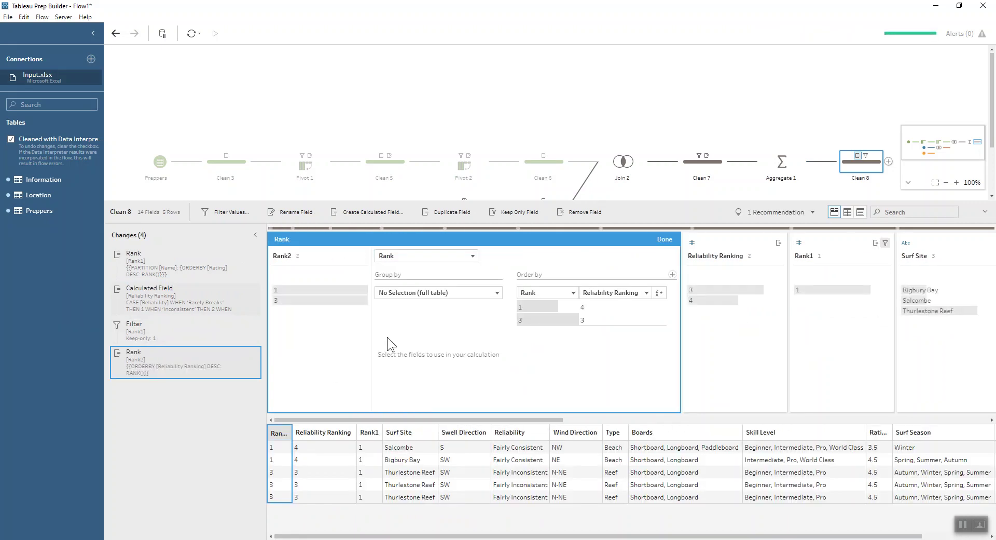
Step: Group the reliability rank by Name, finish the calculation and keep only the rows with reliability rank 1
click(413, 294)
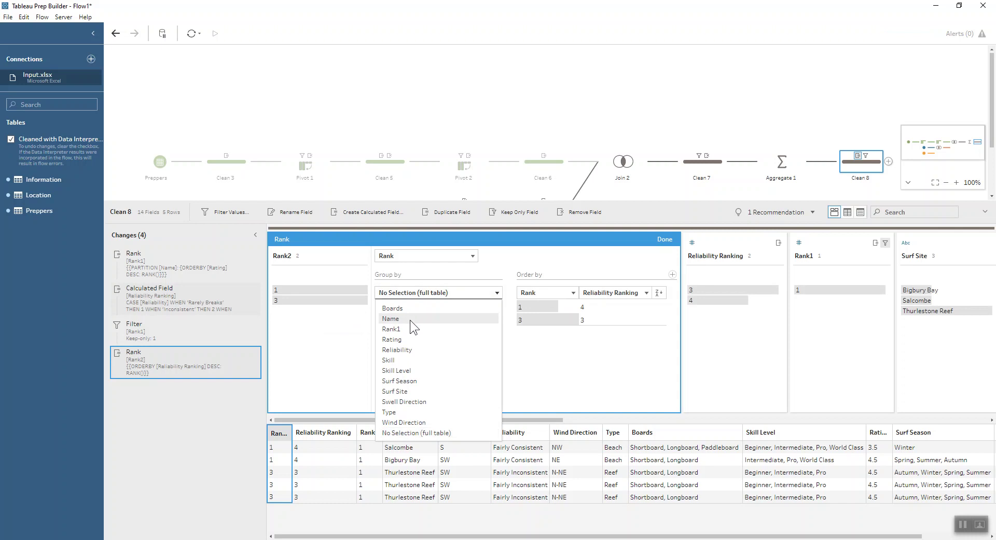
click(410, 319)
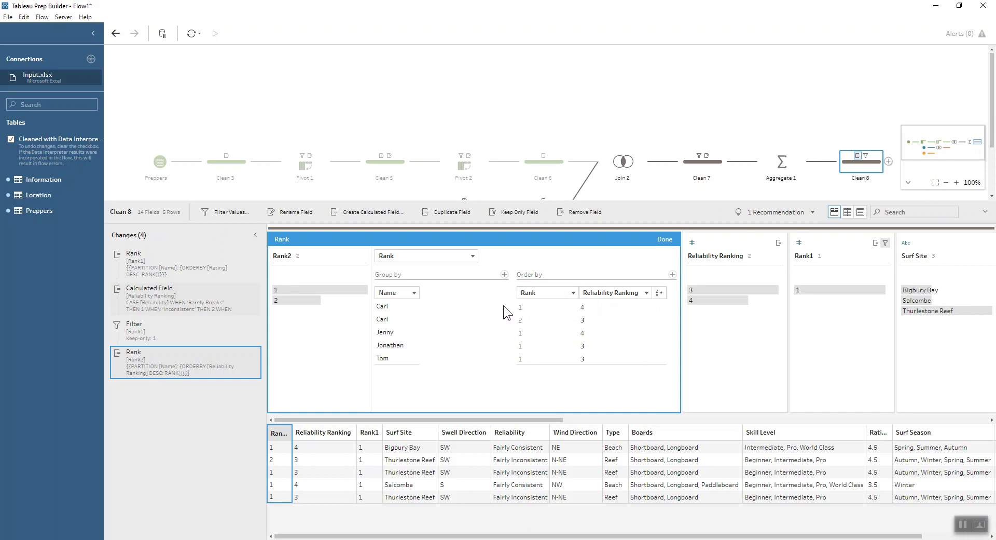
click(667, 240)
click(286, 289)
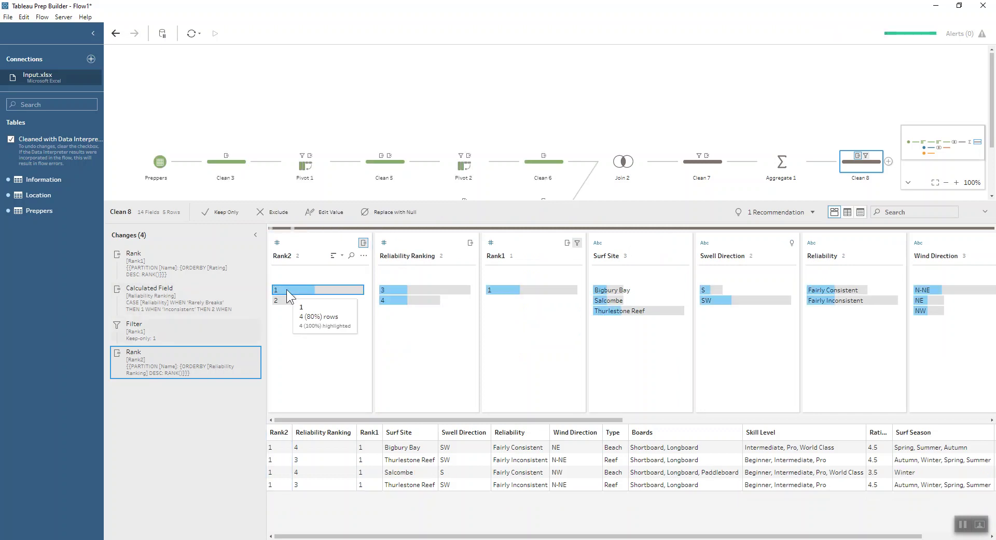
click(220, 213)
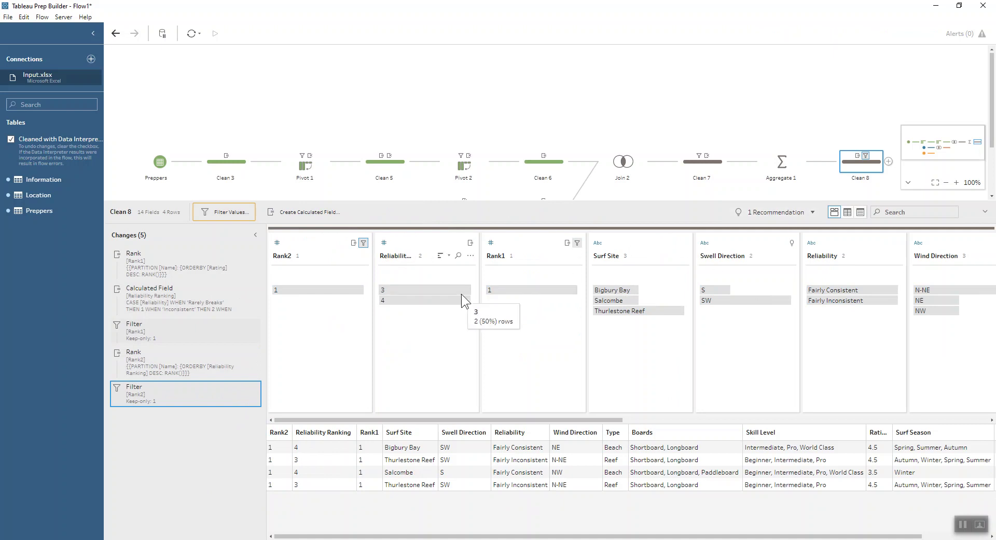
Step: Remove the helper fields Rank2, Reliability Ranking and Rank1 from the Clean 8 step
click(335, 240)
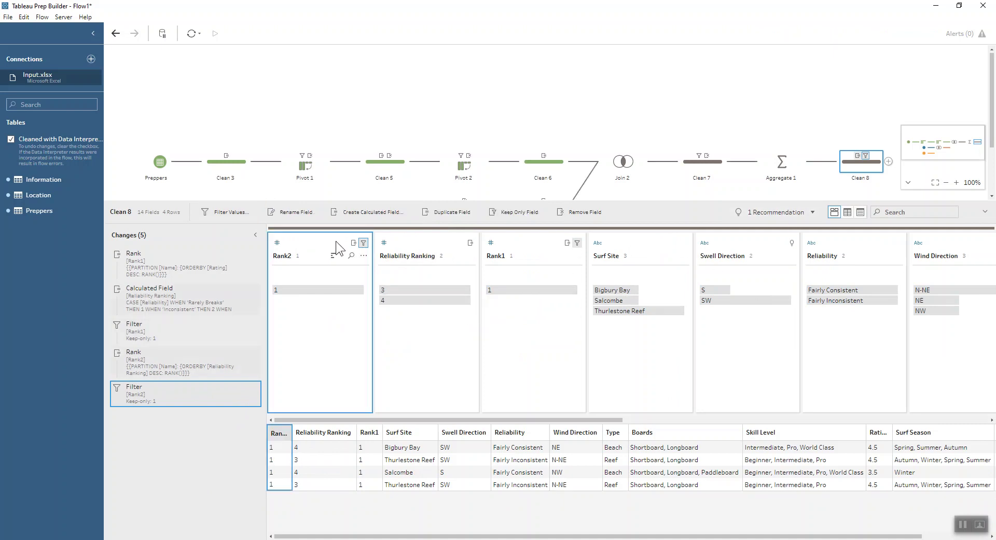
ctrl+click(428, 241)
ctrl+click(522, 243)
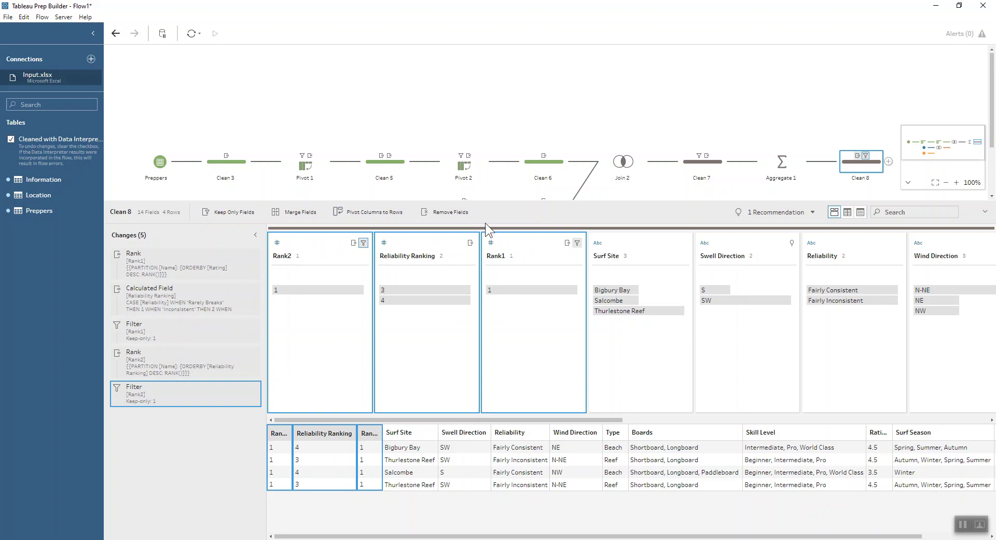
click(459, 218)
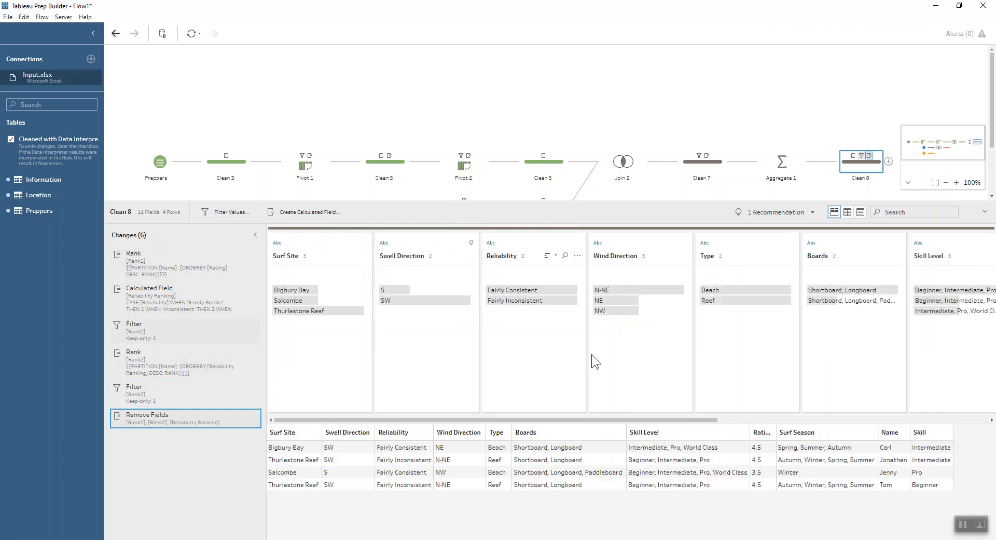